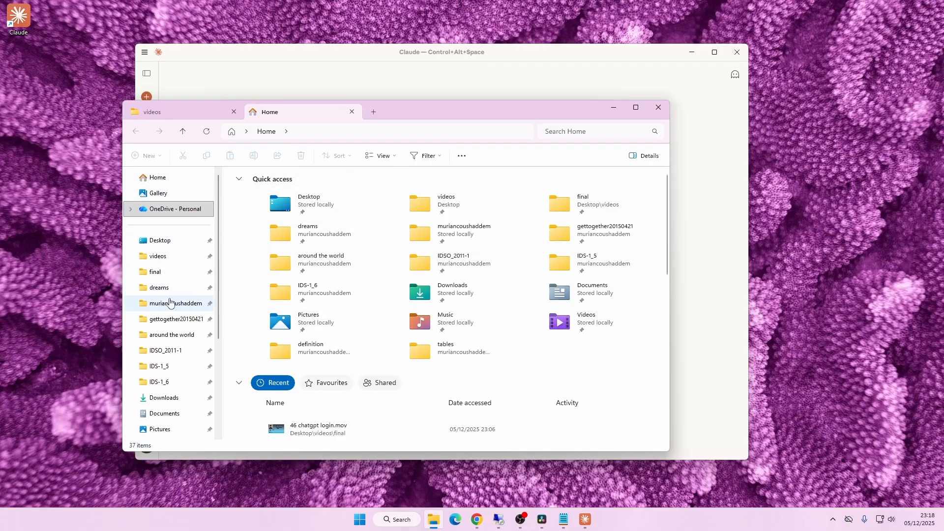
Create a folder named scripts inside the "around the world" folder.
click(178, 338)
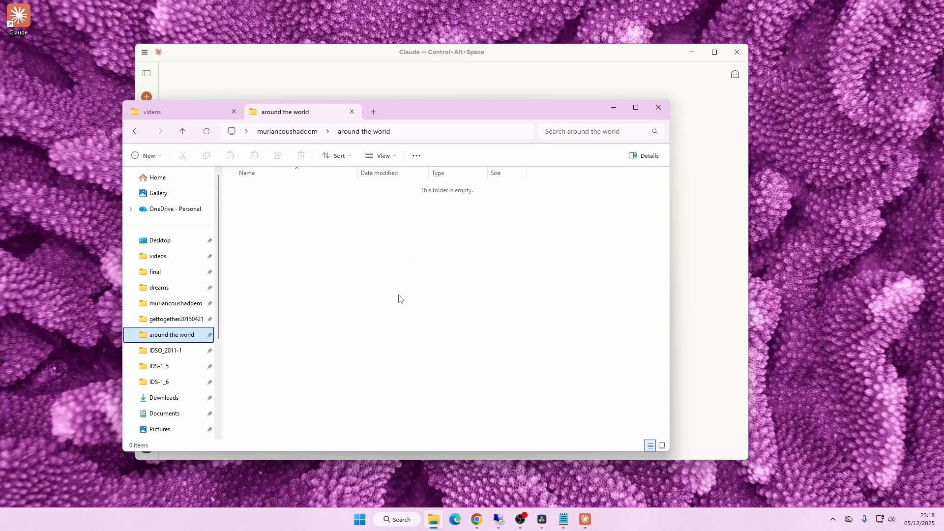
key(ctrl+shift+n)
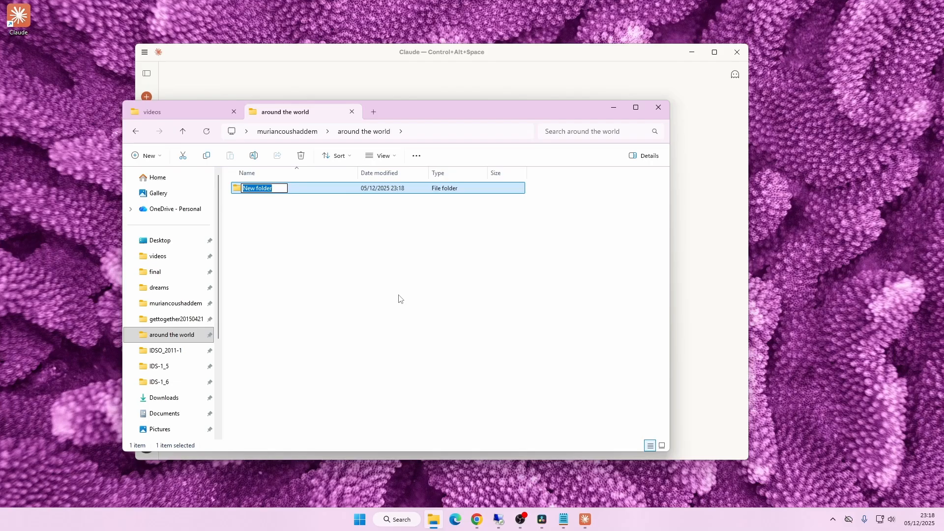
text(scripts)
key(Return)
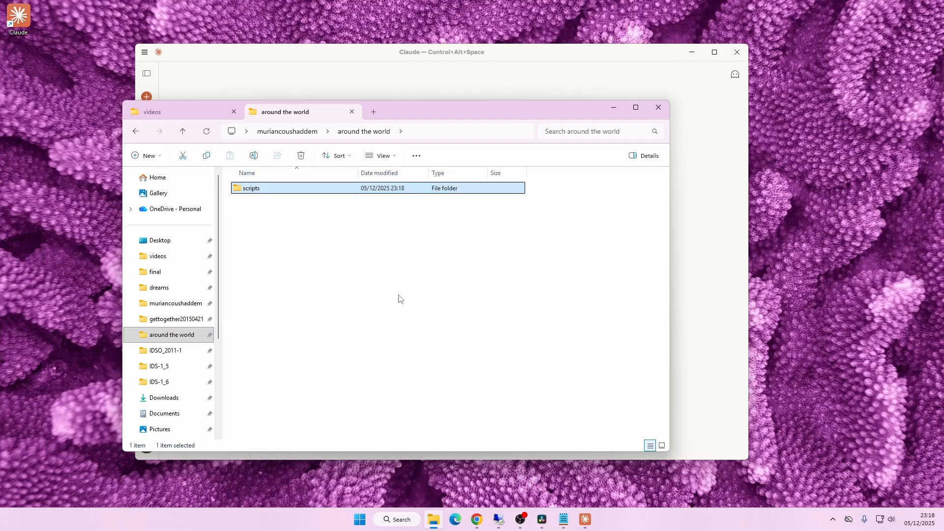
Create a new text document inside the scripts folder and rename it something.py, accepting the extension change.
key(Return)
right_click(373, 212)
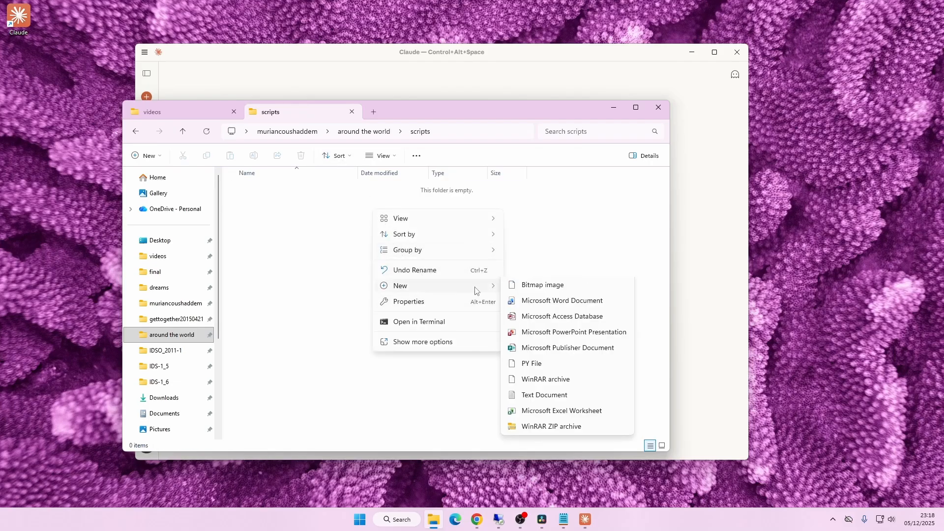
mouse_move(437, 290)
click(551, 448)
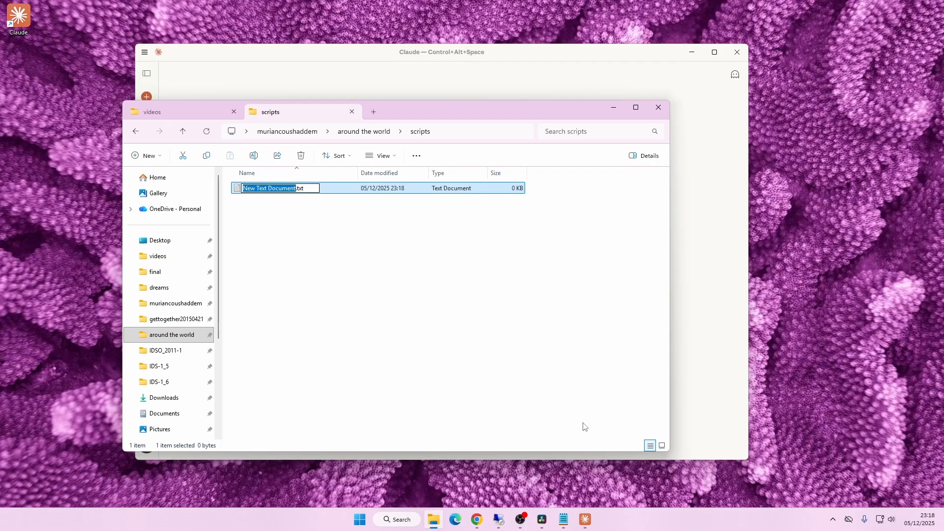
text(something.py)
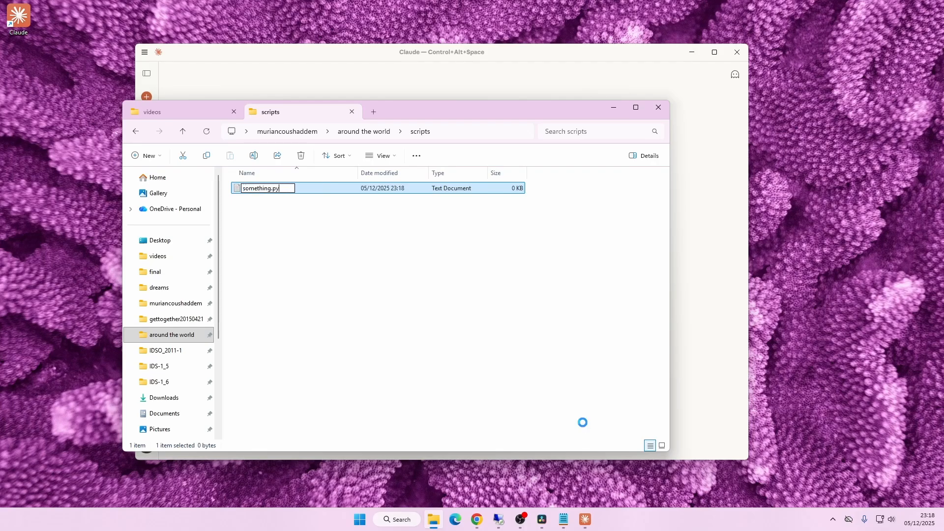
key(Return)
click(515, 261)
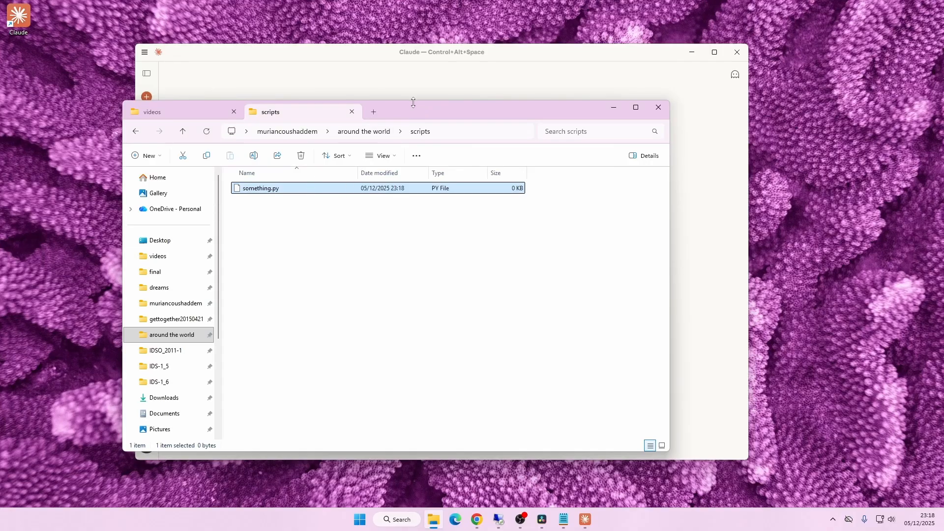
Go back up to the "around the world" folder and copy its full path.
click(359, 131)
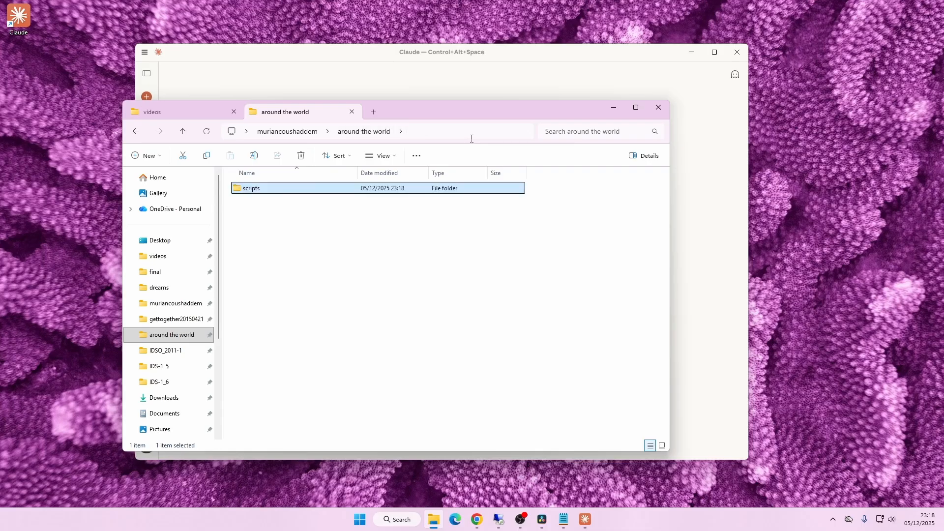
click(470, 136)
key(ctrl+c)
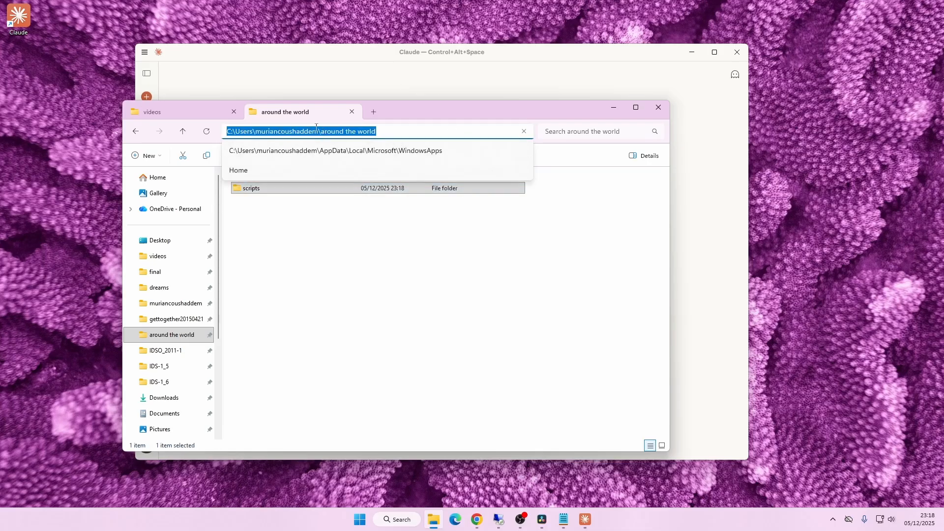
Switch to Claude and ask it to search for any Python script in the folder at the copied path.
click(383, 82)
text(can you se)
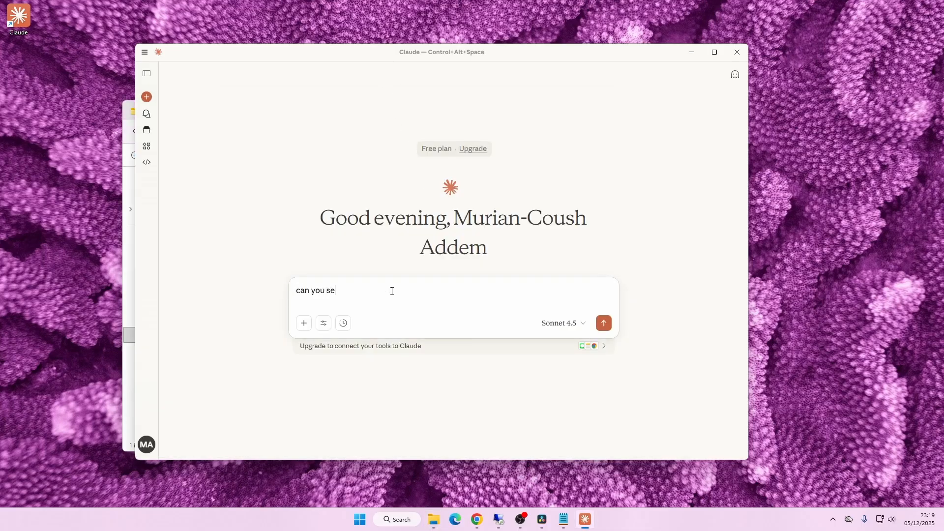
text(arch for any python script in the)
key(ctrl+v)
text(folder ?)
key(Return)
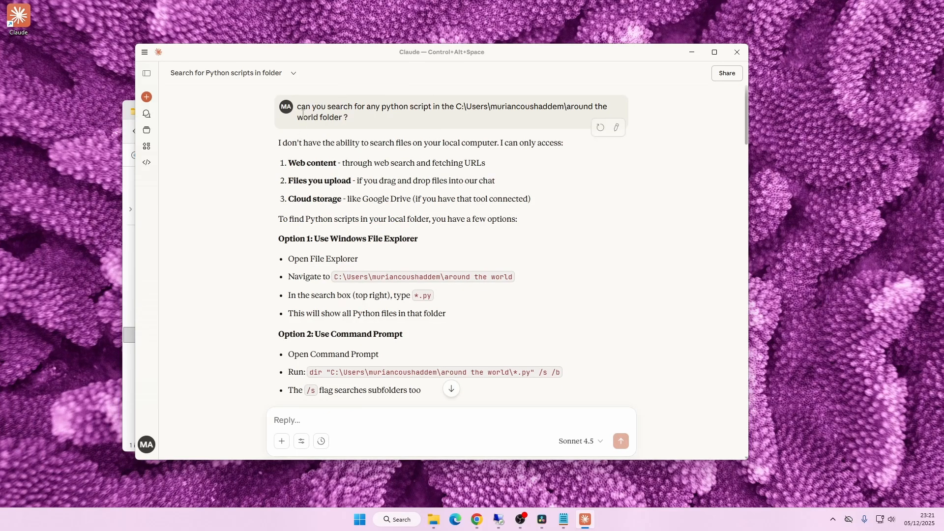
drag(279, 142, 380, 157)
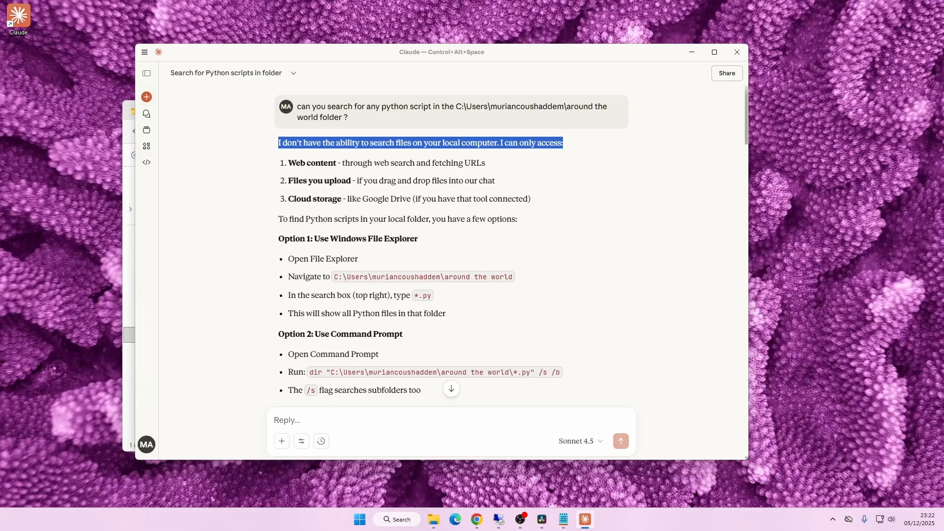
key(alt+Tab)
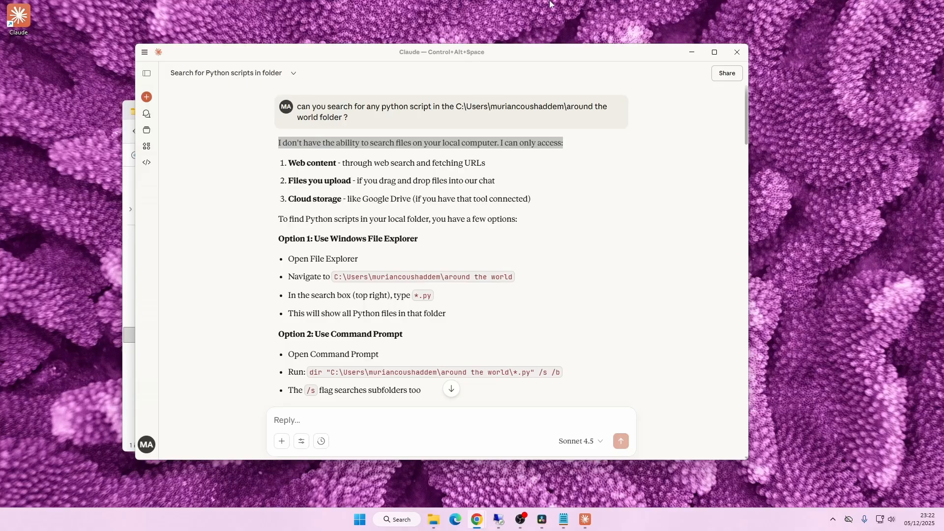
click(145, 52)
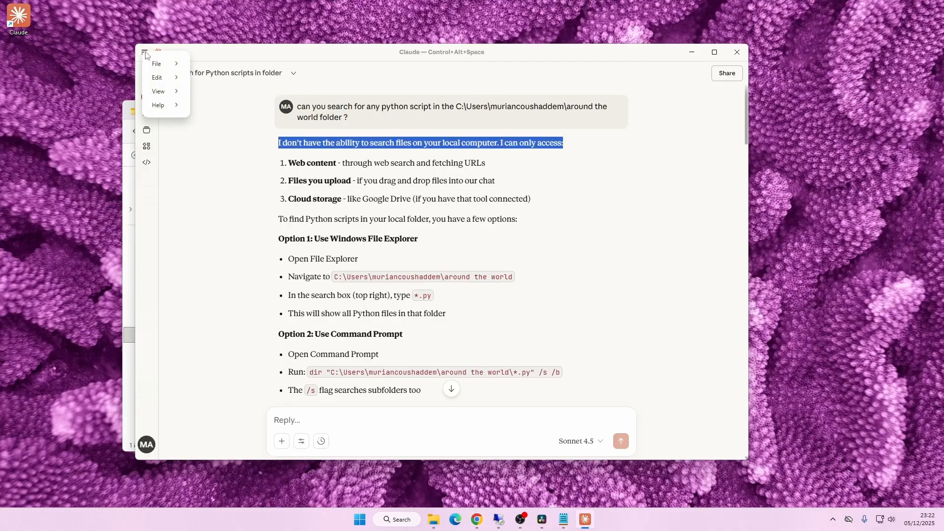
mouse_move(162, 64)
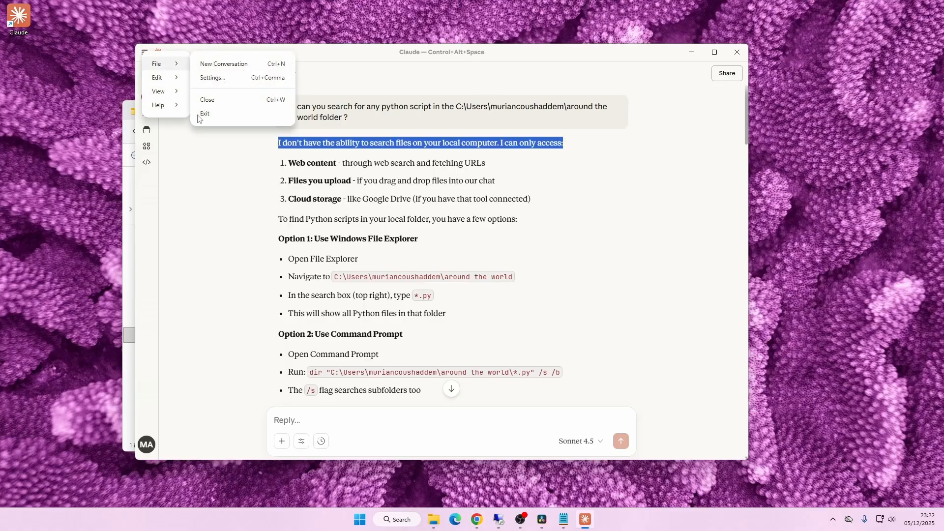
click(239, 219)
Start a new chat and ask how to edit the Claude desktop app's config so it can use the file system on the PC.
click(146, 97)
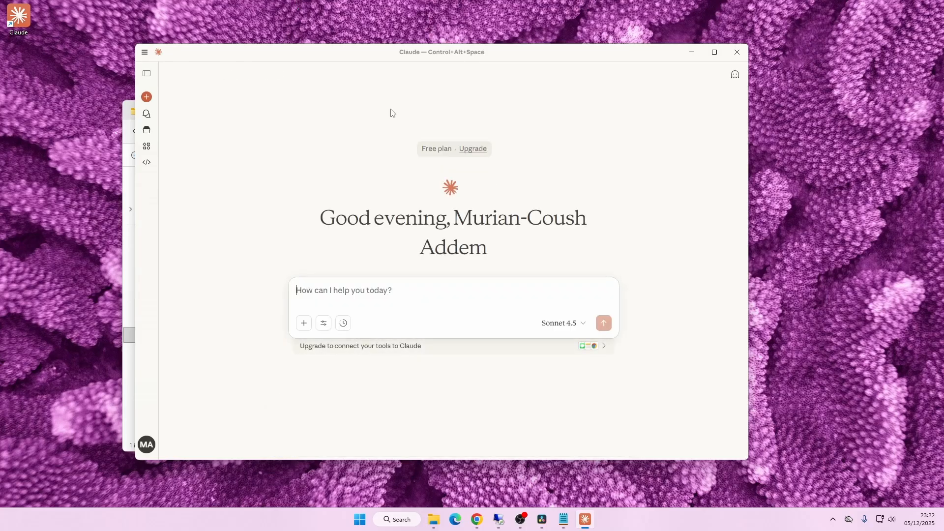
text(how)
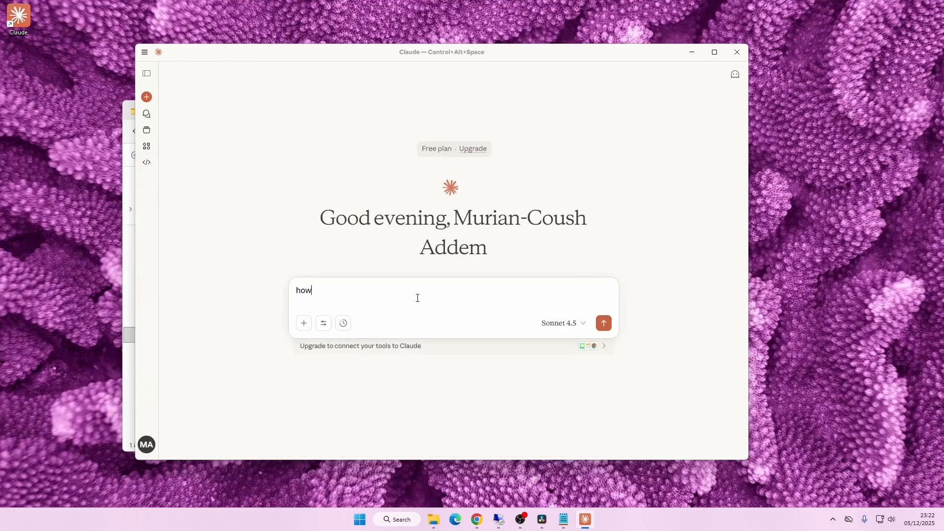
text( to edit the config in the claude deskto)
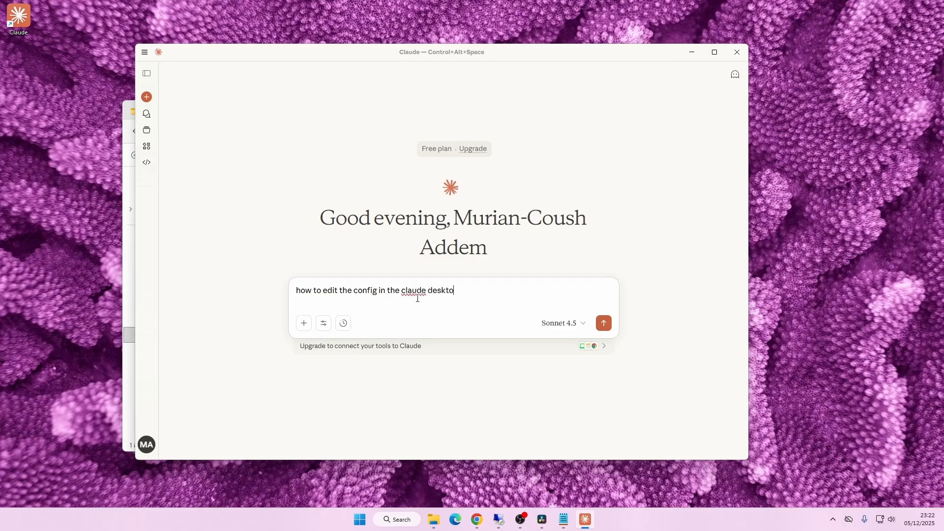
text(p ad)
text(p in order t)
text(o be ablet o t)
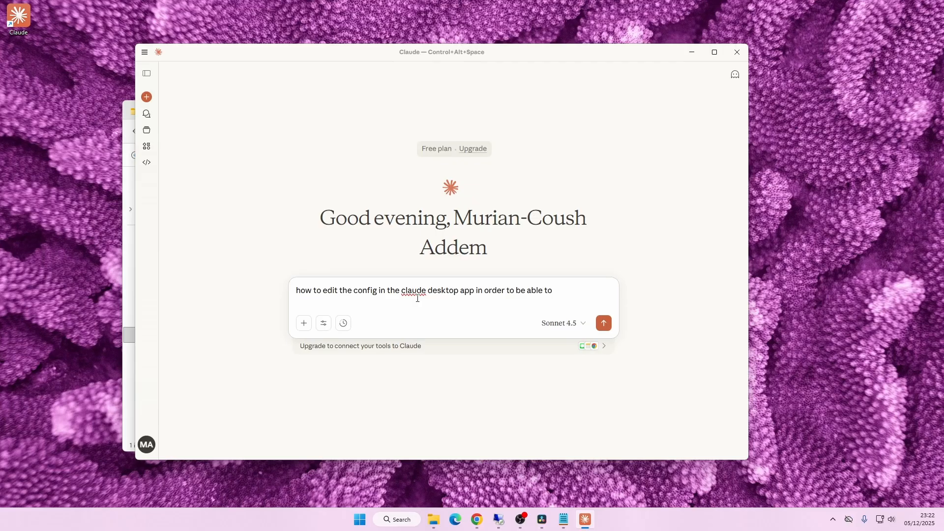
text(claou)
text(ude desktop to use thg)
text( file sy)
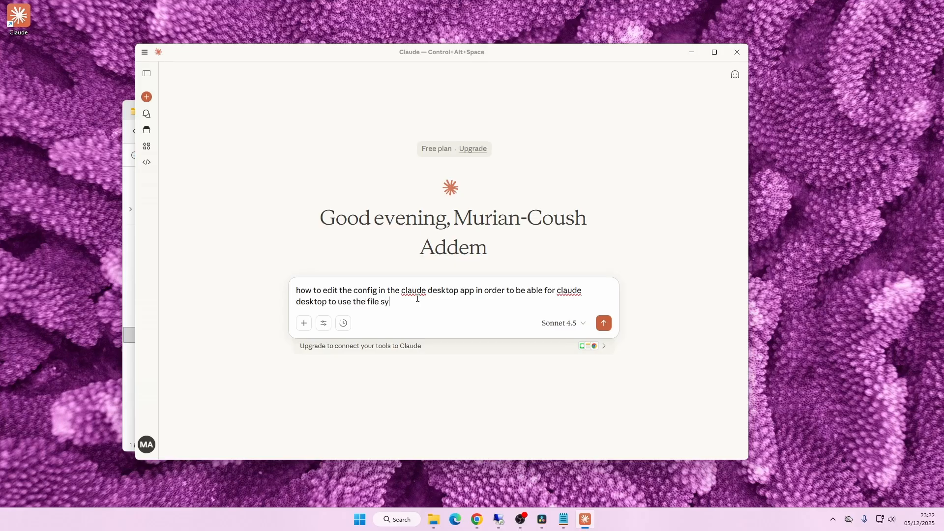
text(stem)
key(ctrl+BackSpace)
key(ctrl+BackSpace)
text(folde)
key(ctrl+BackSpace)
text(file system i)
key(BackSpace)
text(on the pc?)
key(Return)
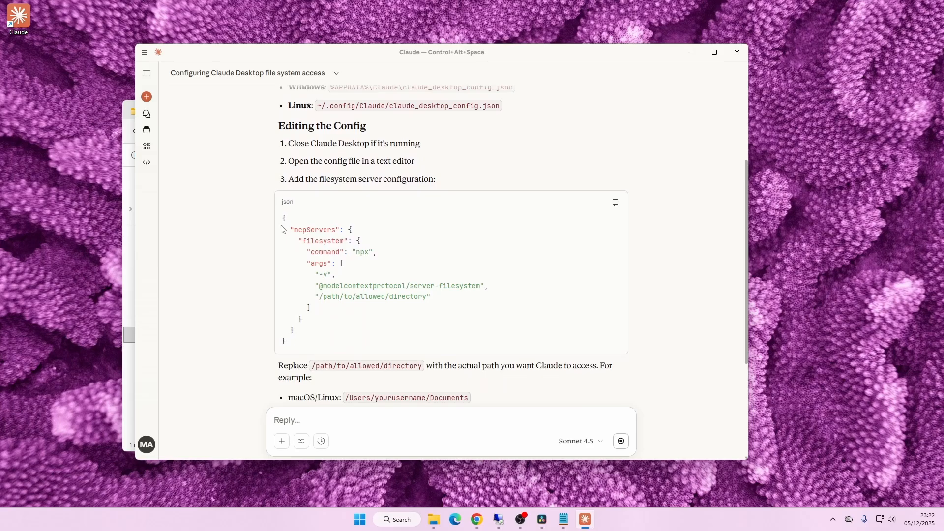
Examine the reply's config editing steps and JSON example, including the mcpServers entry, filesystem command, args and allowed directory path.
drag(288, 143, 453, 144)
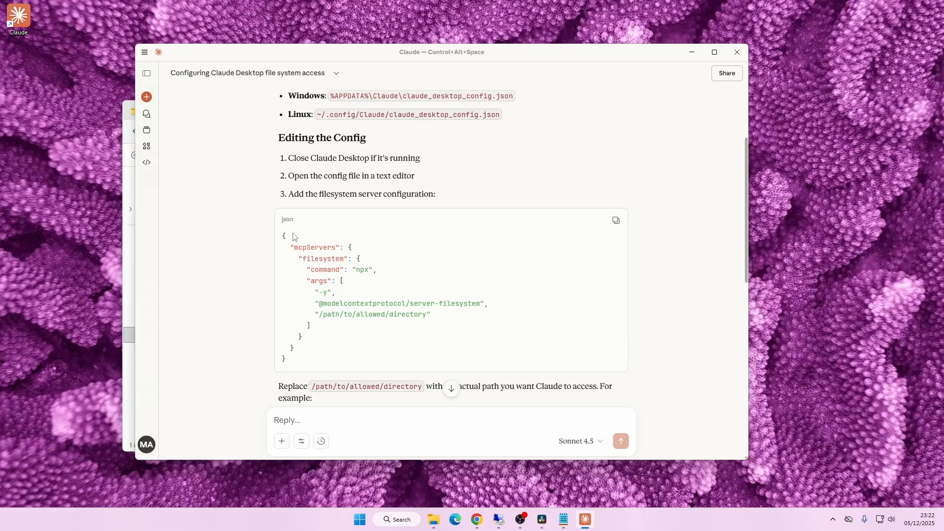
drag(284, 234, 308, 360)
scroll(288, 276, down, 3)
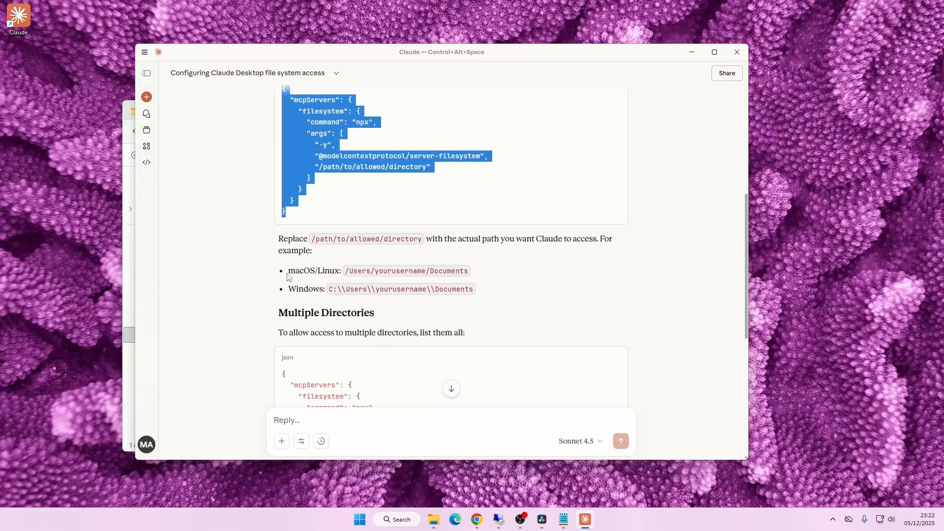
scroll(308, 230, up, 1)
click(298, 149)
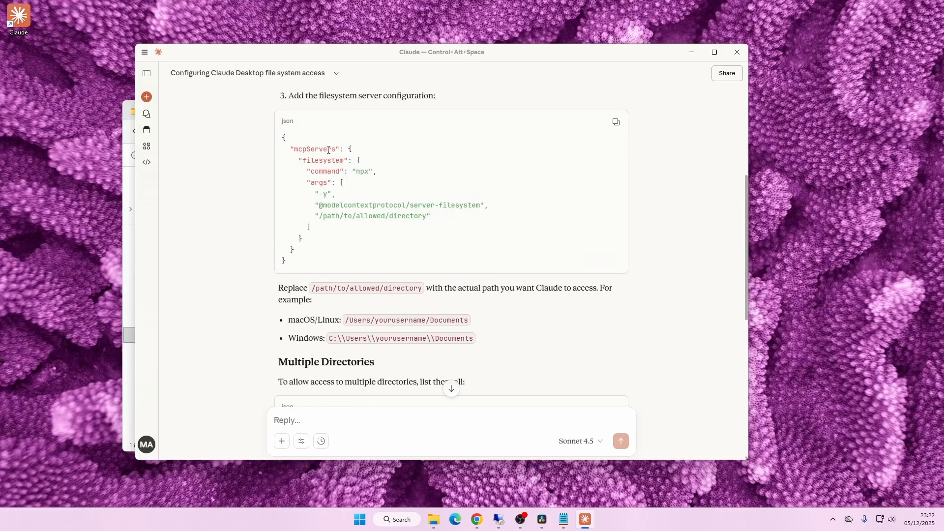
double_click(320, 150)
scroll(315, 132, up, 1)
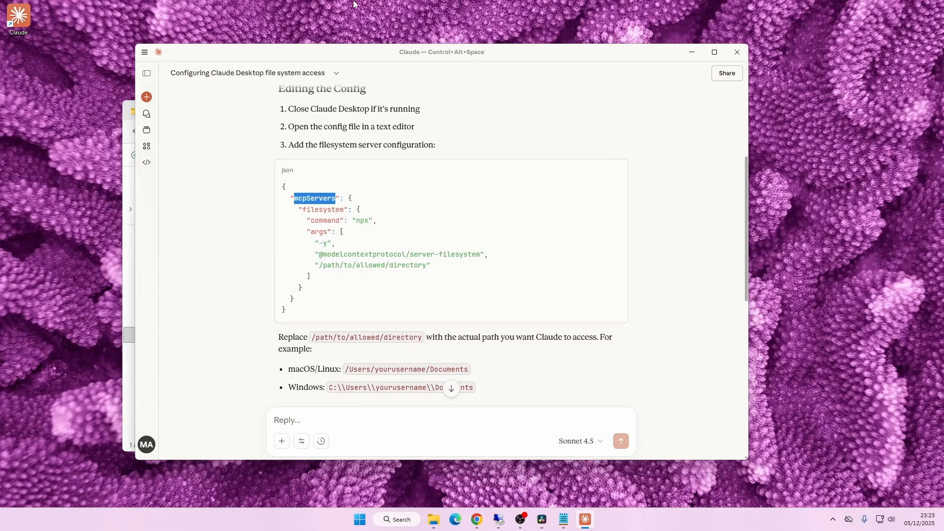
drag(281, 186, 295, 290)
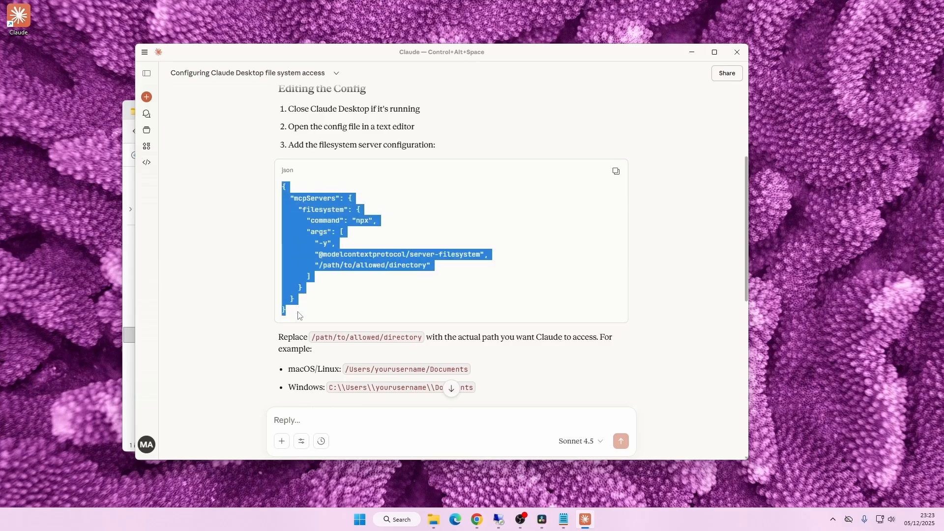
click(243, 276)
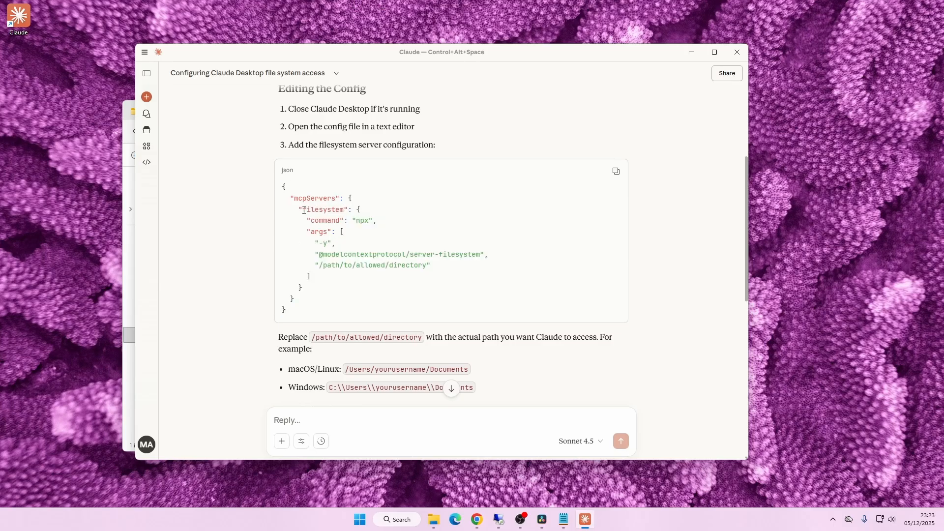
drag(303, 211, 383, 221)
click(309, 231)
drag(309, 232, 426, 266)
click(329, 242)
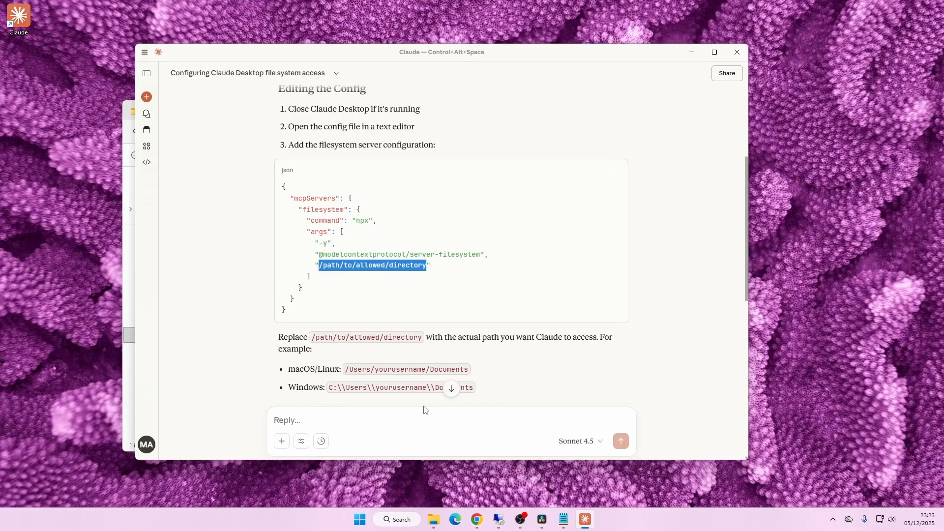
Switch to File Explorer and check the "around the world" folder and the contents of its scripts subfolder.
click(434, 520)
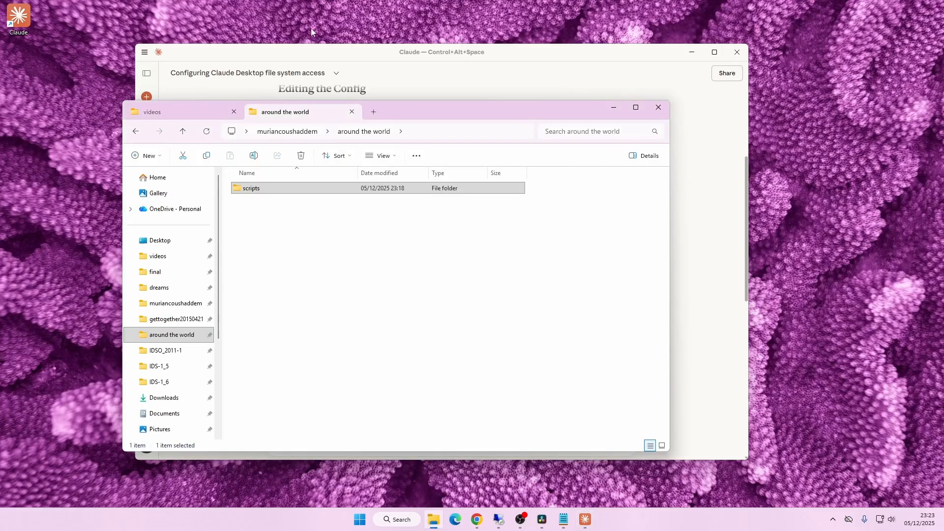
click(324, 266)
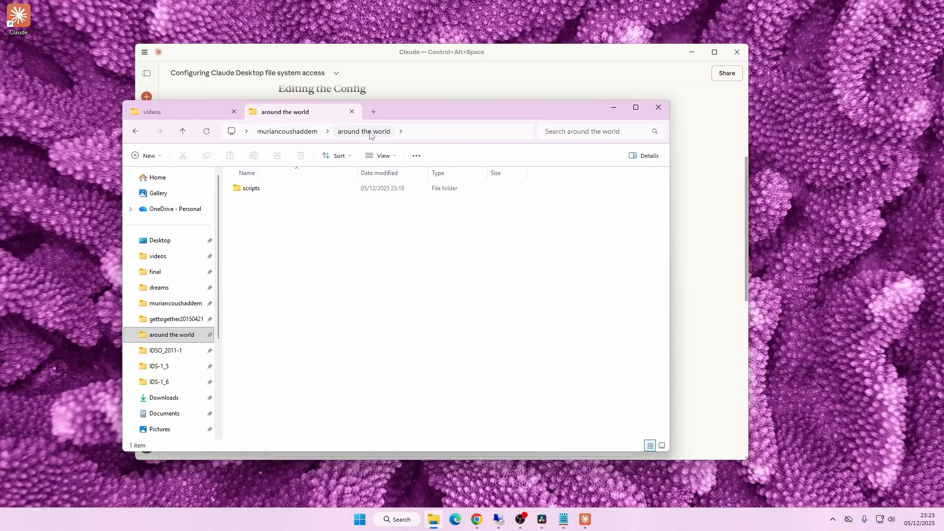
click(610, 107)
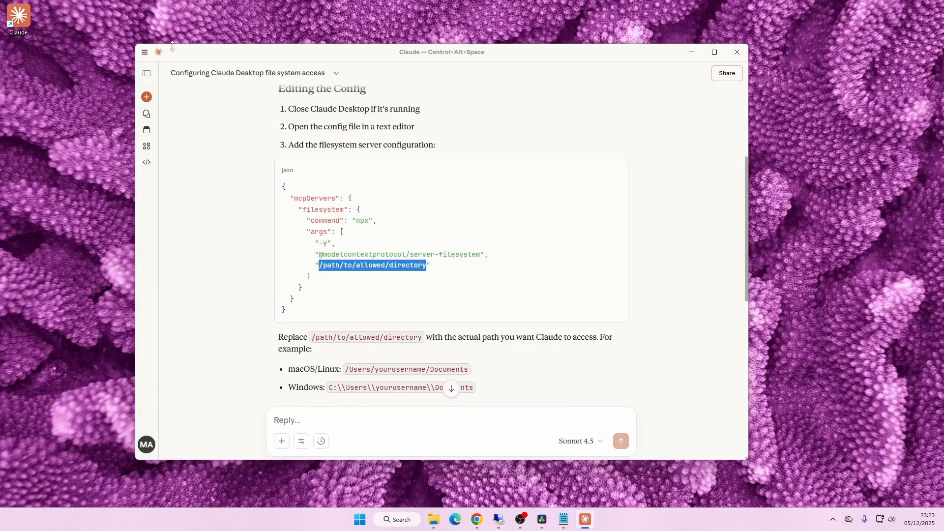
click(144, 51)
mouse_move(173, 79)
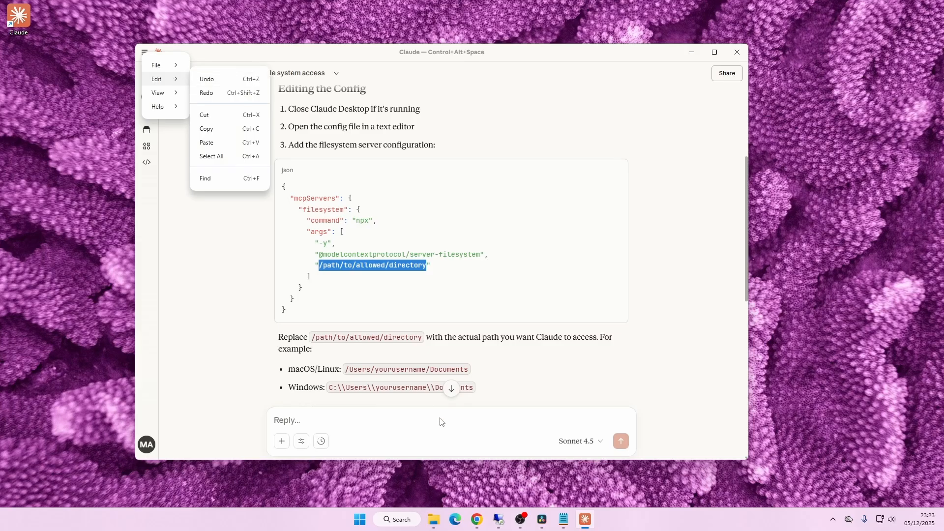
click(433, 519)
double_click(275, 190)
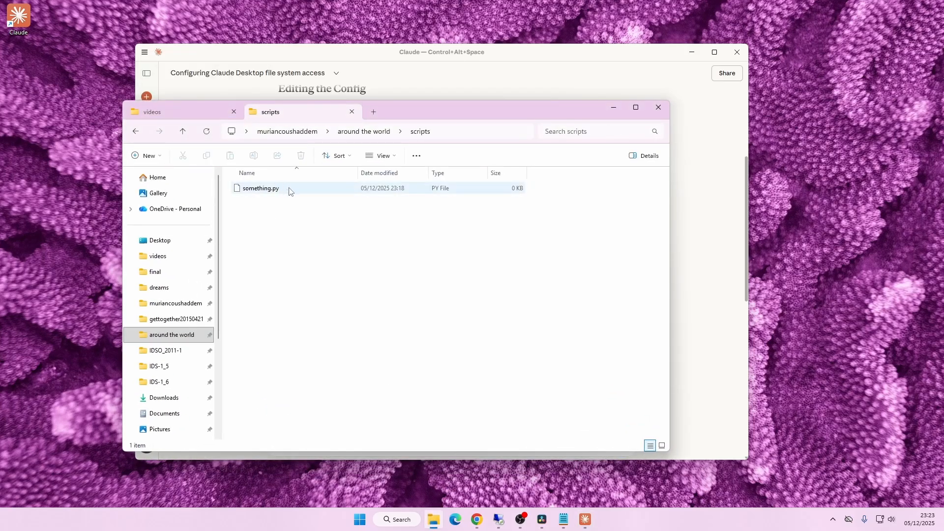
Switch back to Claude and open the desktop app's settings.
click(156, 65)
click(144, 52)
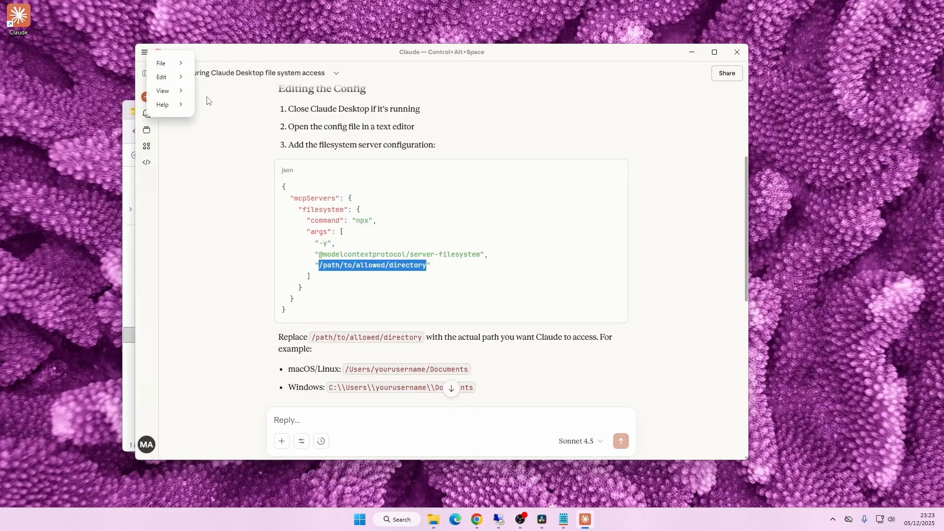
mouse_move(174, 62)
click(216, 78)
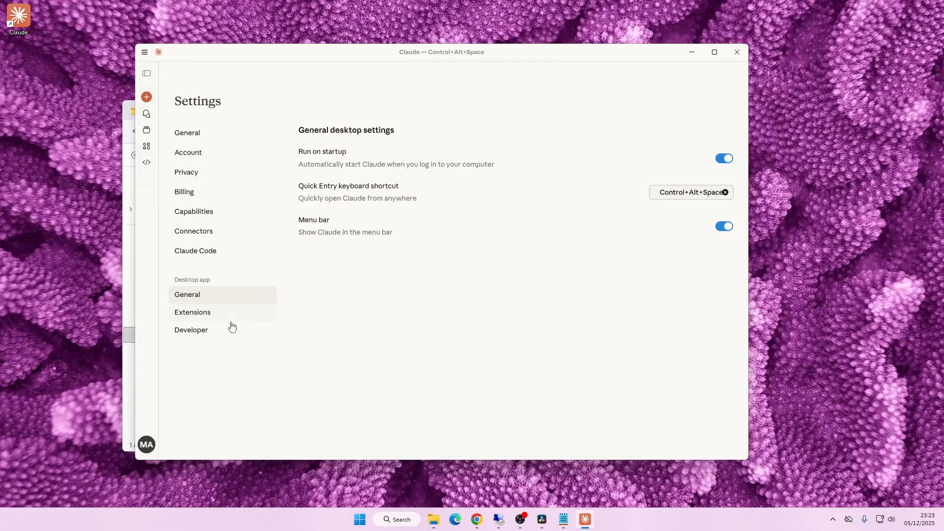
Open claude_desktop_config.json from Claude's developer settings and replace its contents with the example mcpServers JSON for the npx filesystem server.
click(232, 327)
click(454, 235)
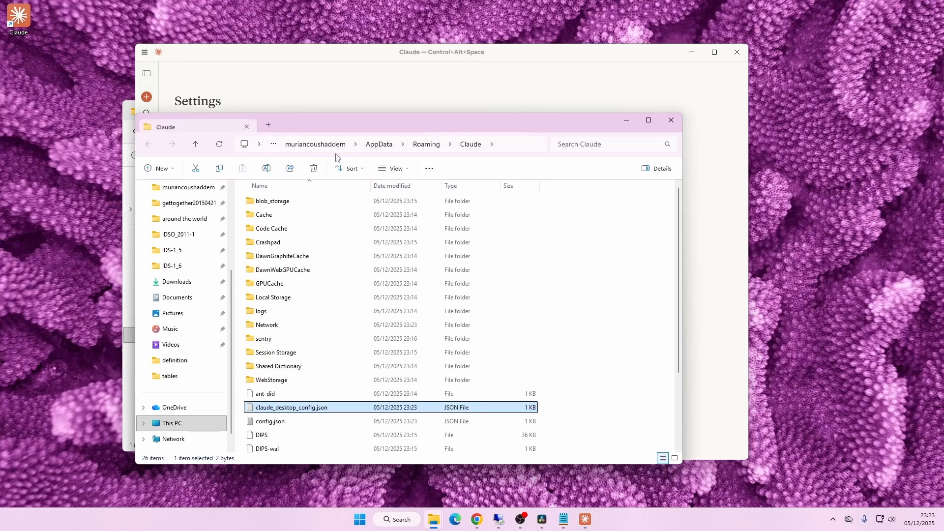
double_click(283, 409)
key(ctrl+a)
text({   "mcpServers": {     "filesystem": {       "command": "npx",       "args": [         "-y",         "@modelcontextprotocol/server-filesystem",         "/path/to/allowed/directory"       ]     }   } })
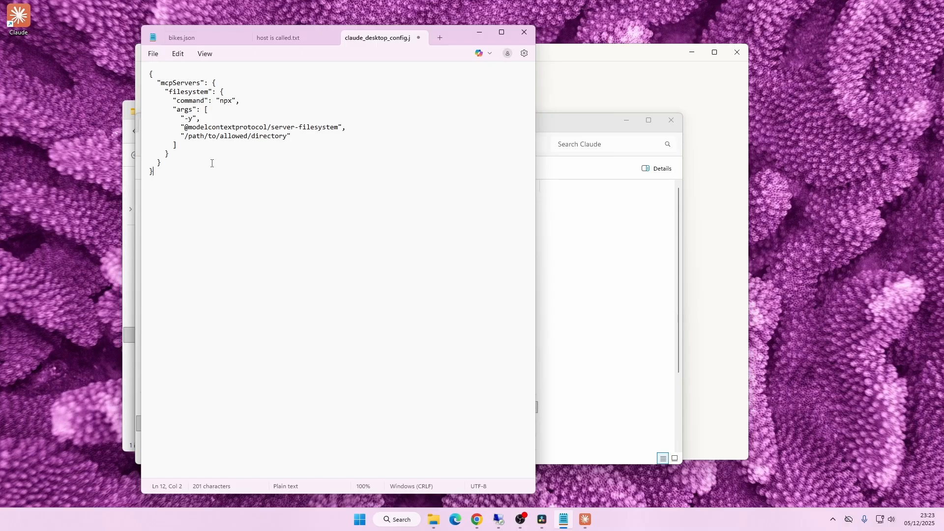
Copy the full path of the "around the world" folder from File Explorer and insert it at the config's directory placeholder.
drag(189, 136, 284, 136)
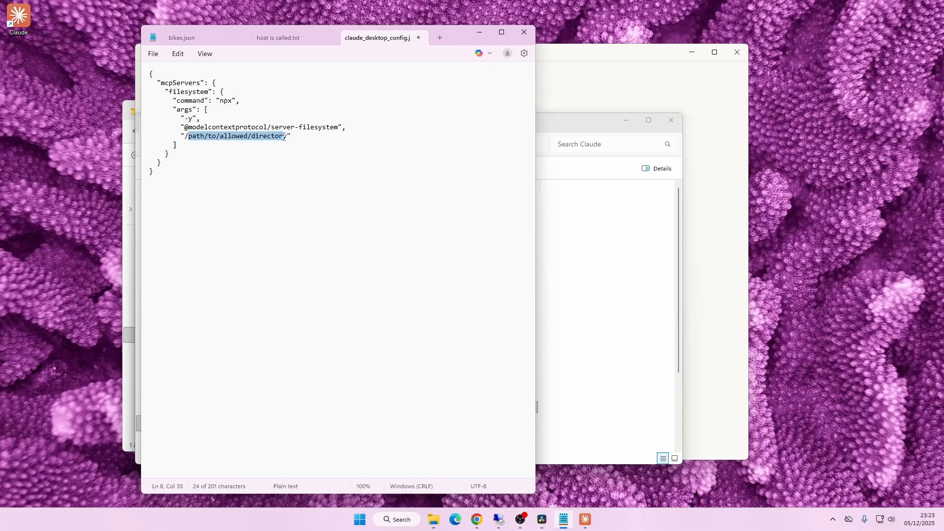
click(572, 136)
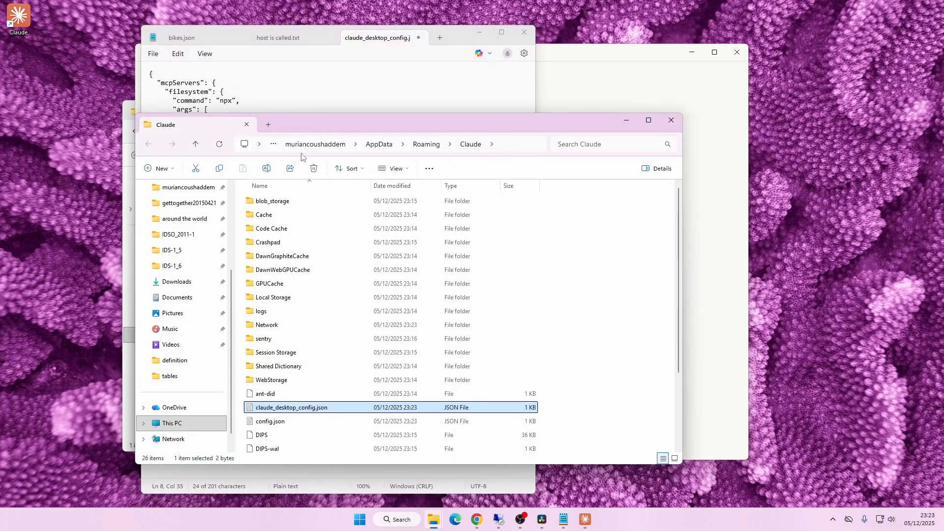
click(126, 111)
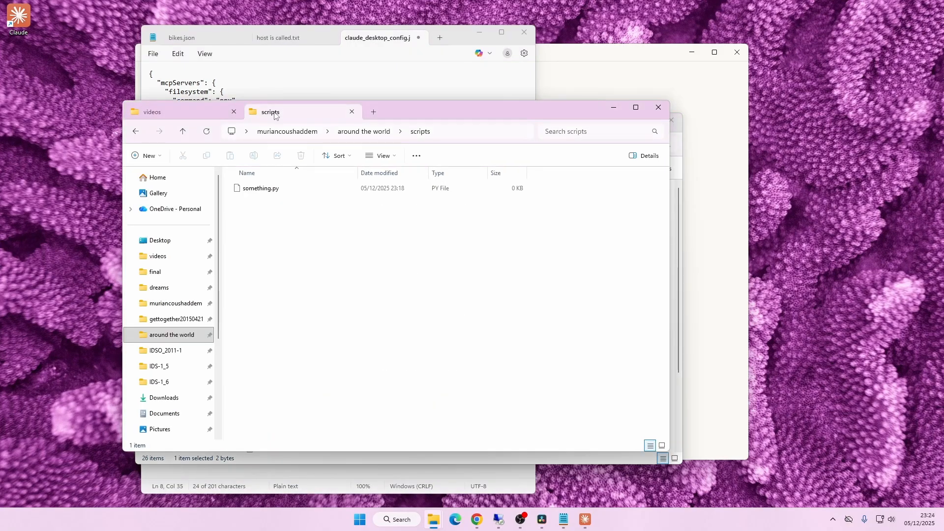
click(364, 131)
click(449, 131)
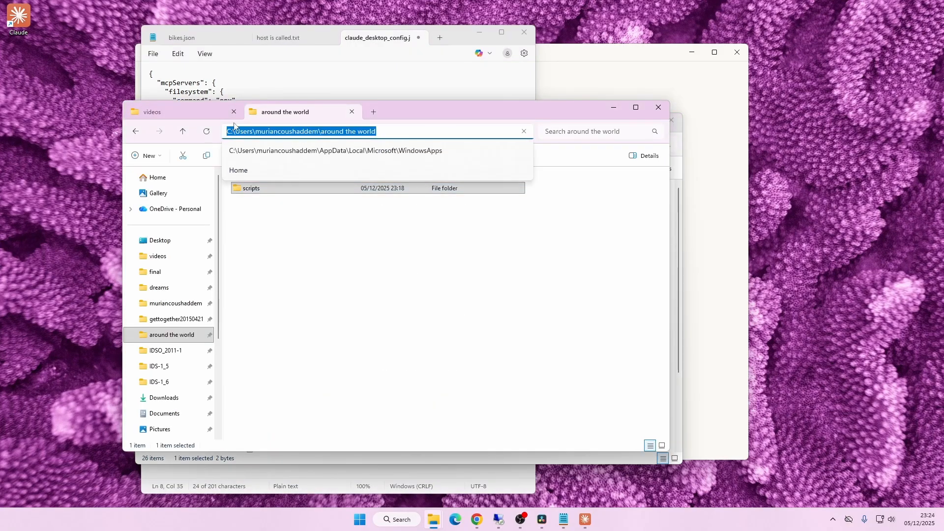
click(208, 79)
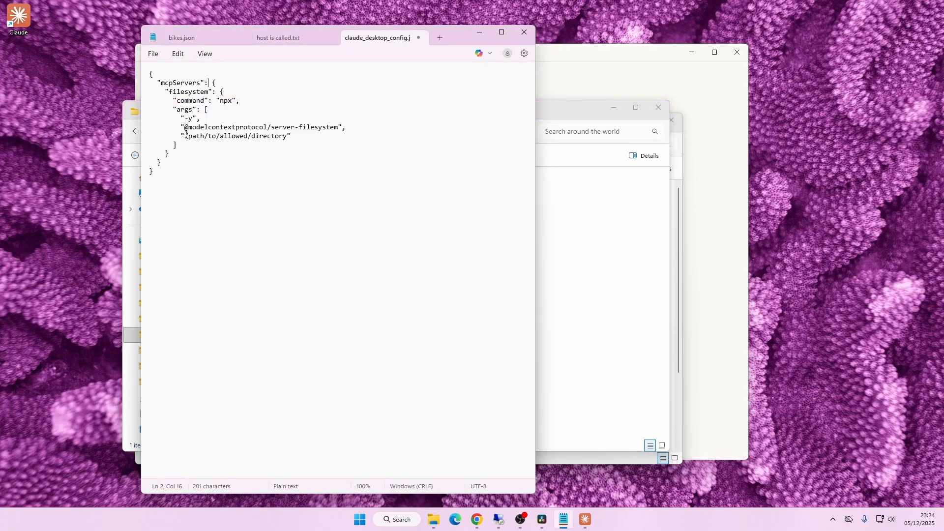
text(C:\Users\muriancoushaddem\around the world)
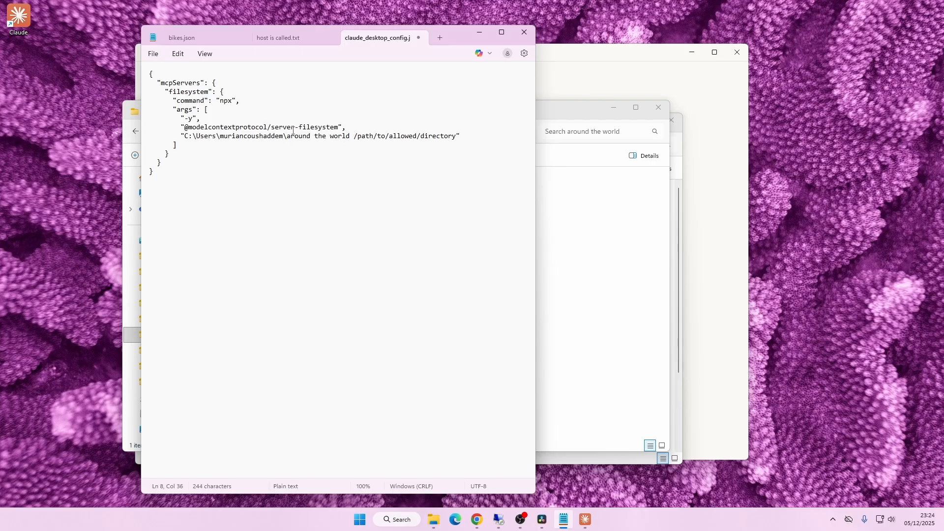
Replace the path's backslashes with double forward slashes and remove the leftover /path/to/allowed/directory placeholder.
key(BackSpace)
text(//)
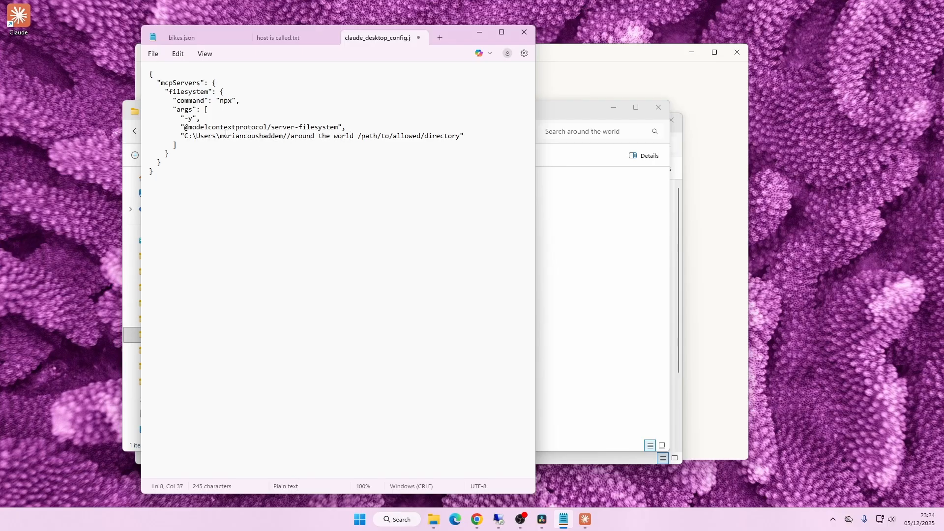
drag(219, 136, 221, 138)
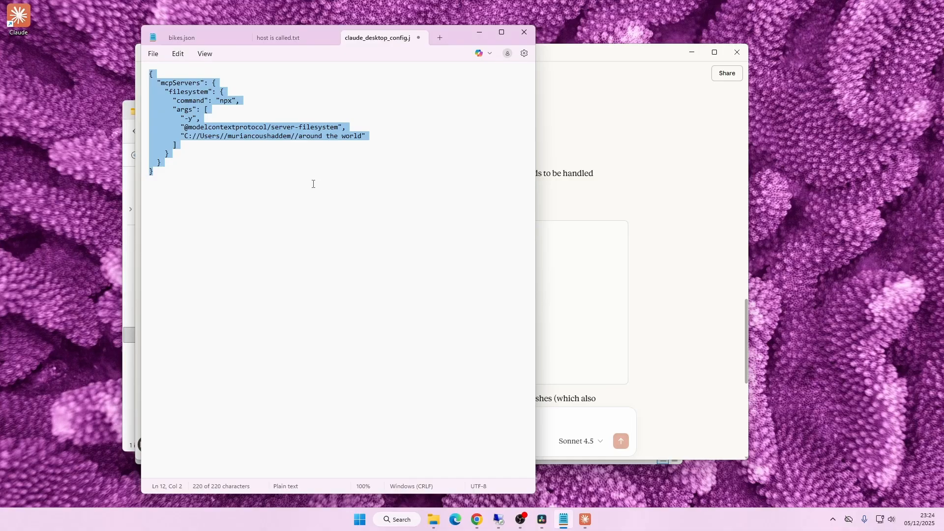
click(240, 212)
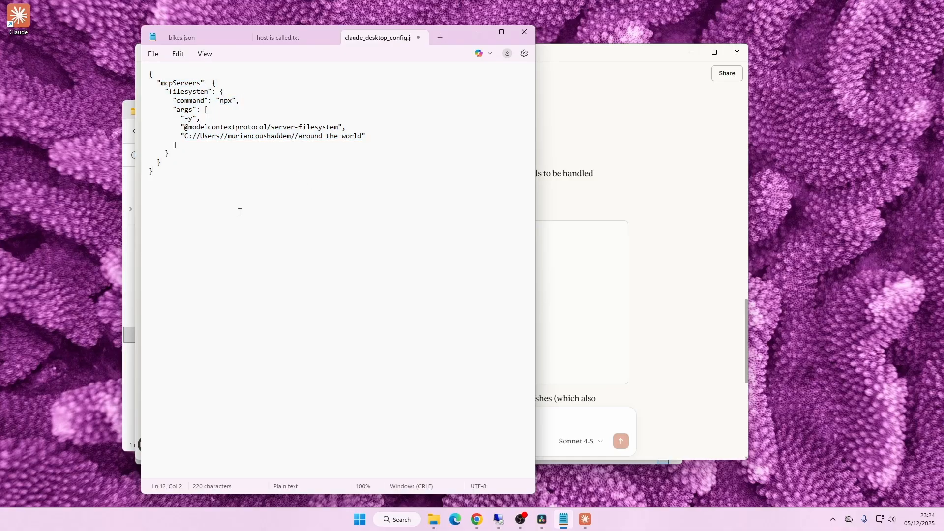
Replace the entire config text with the corrected mcpServers filesystem JSON and close the file.
key(ctrl+a)
text({   "mcpServers": {     "filesystem": {       "command": "npx",       "args": [         "-y",         "@modelcontextprotocol/server-filesystem",         "C:\\Users\\muriancoushaddem\\around the world"       ]     }   } })
click(524, 32)
Review the reply's instructions on closing Claude Desktop, setting the allowed path, listing multiple directories and the Node.js requirement.
scroll(473, 205, up, 15)
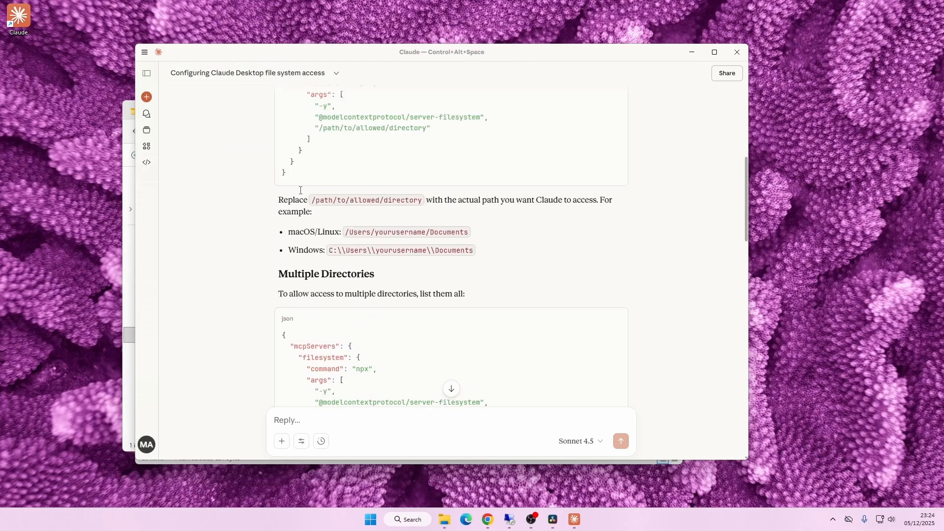
scroll(300, 180, up, 2)
triple_click(326, 239)
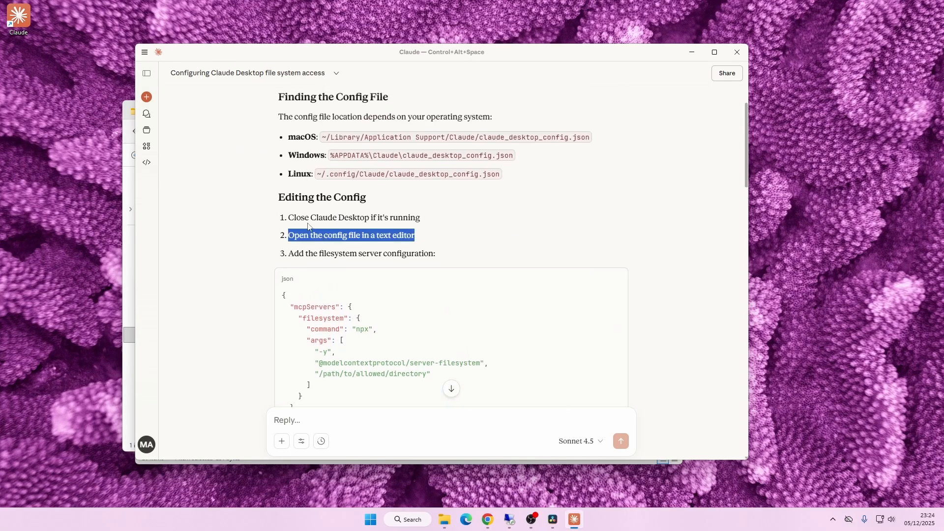
triple_click(285, 217)
scroll(284, 216, down, 5)
scroll(284, 215, down, 5)
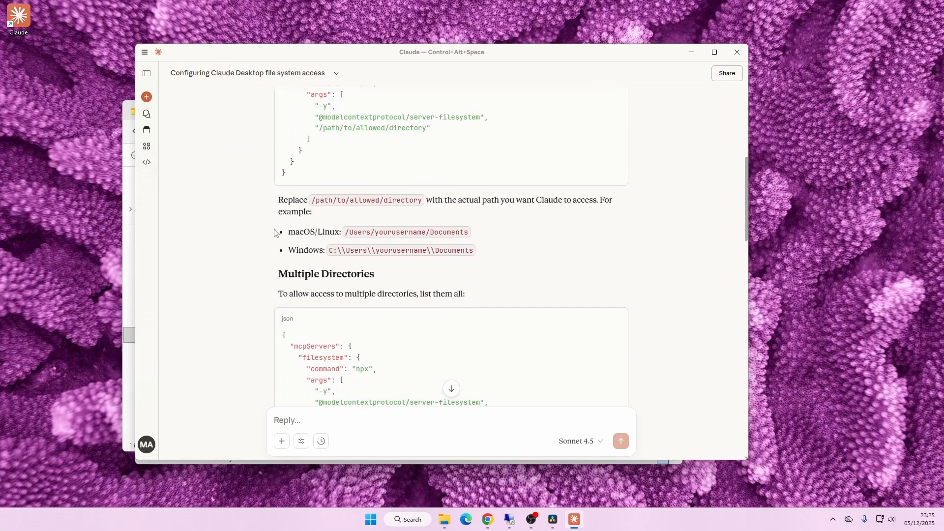
triple_click(347, 209)
drag(347, 209, 404, 235)
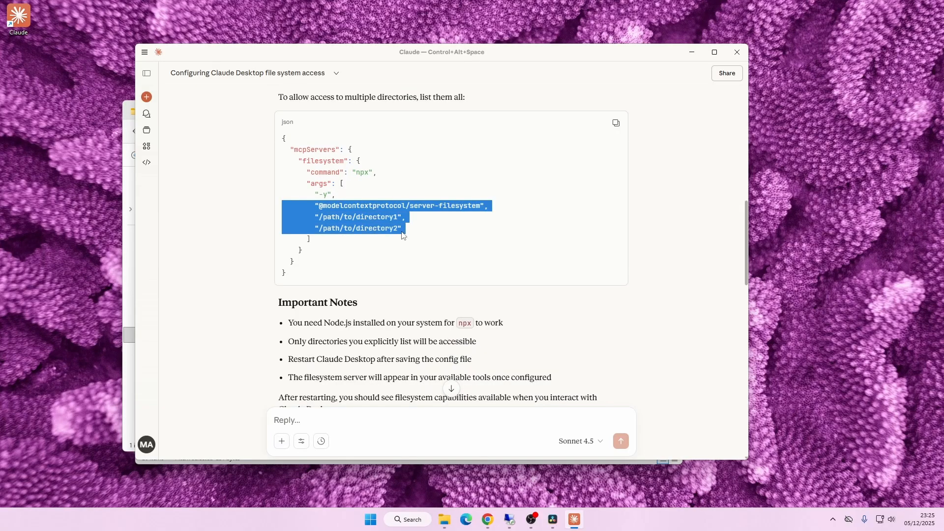
click(429, 242)
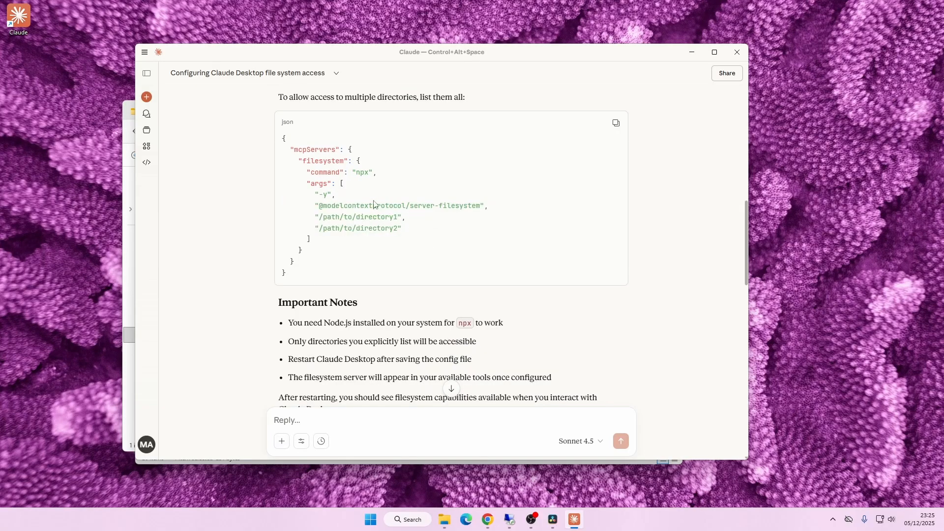
scroll(269, 229, down, 5)
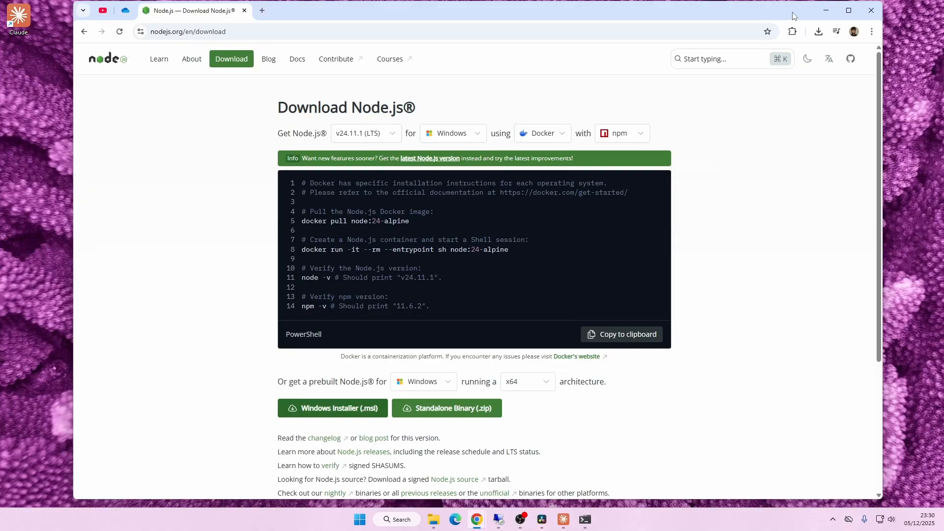
Leave the Node.js download page, switch back to Claude and examine the steps for verifying the installation.
click(825, 10)
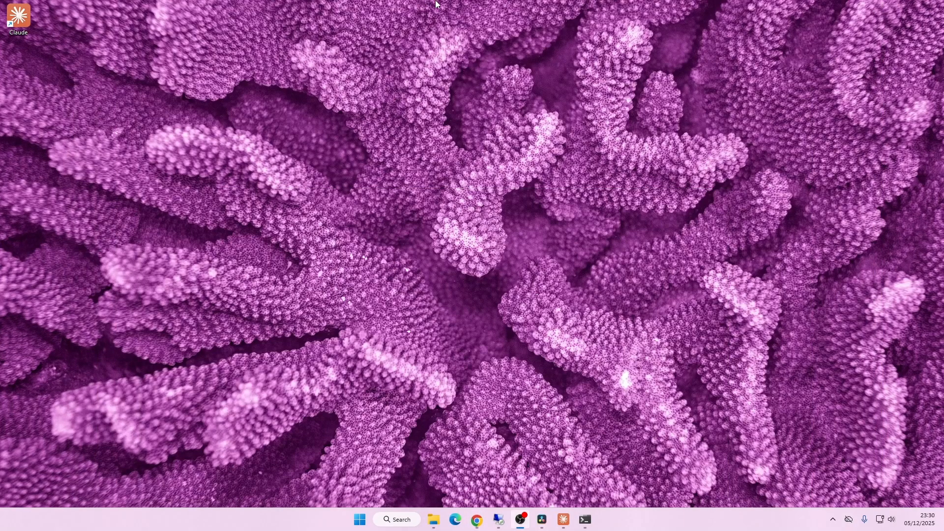
click(563, 519)
scroll(336, 268, down, 3)
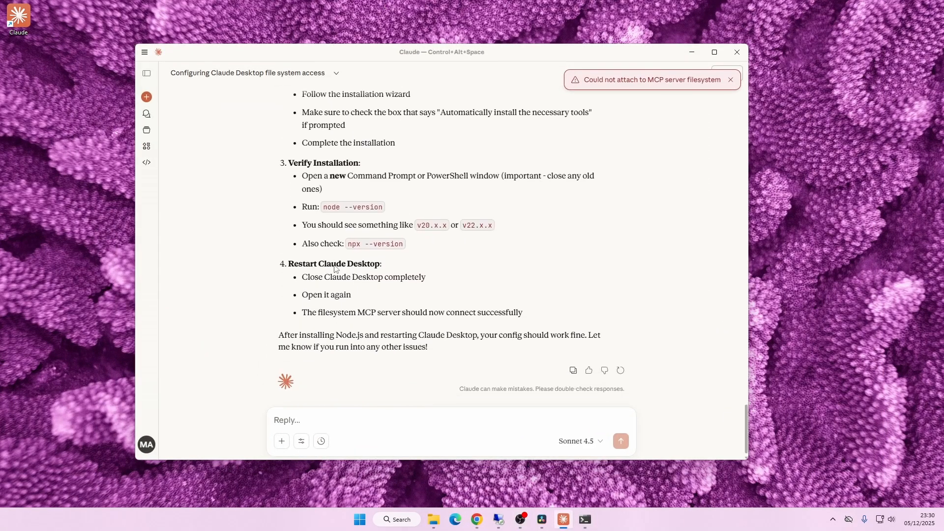
drag(324, 202, 384, 204)
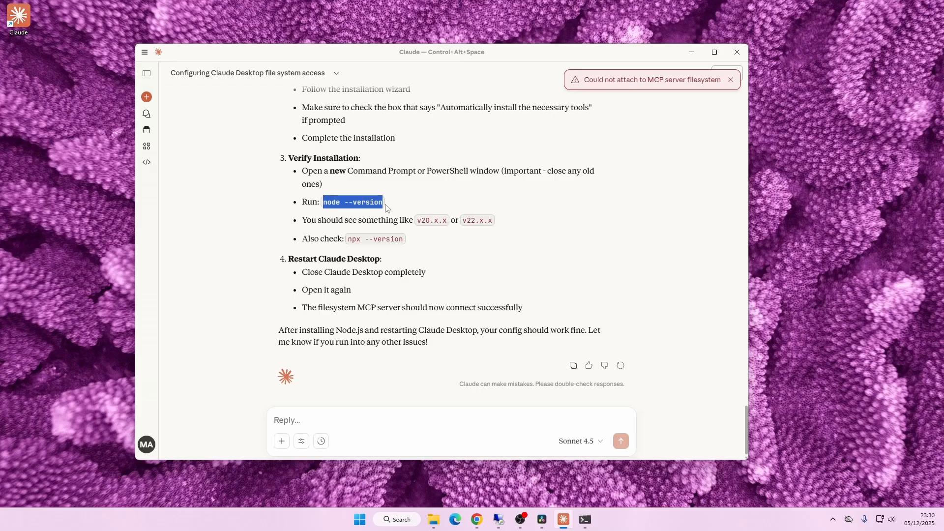
click(379, 205)
Open a Command Prompt and check the Node.js installation with node --version.
key(super+r)
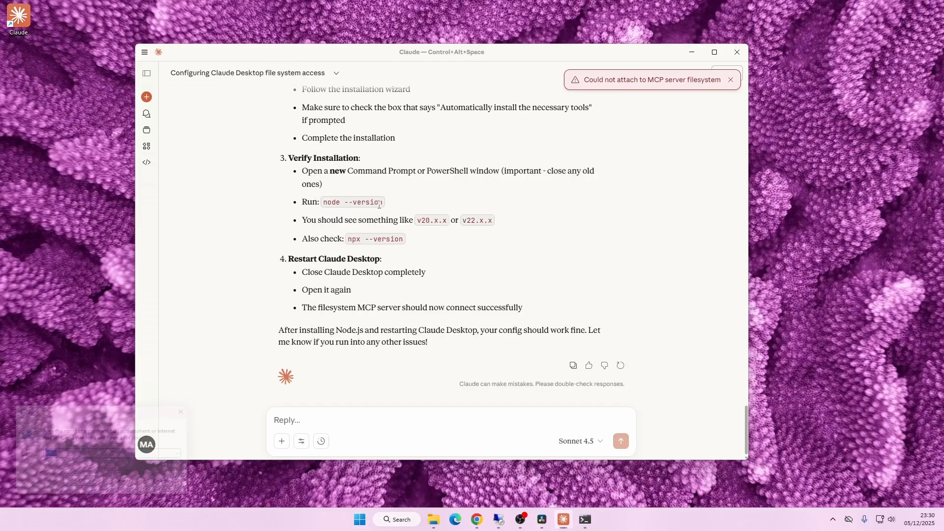
key(Return)
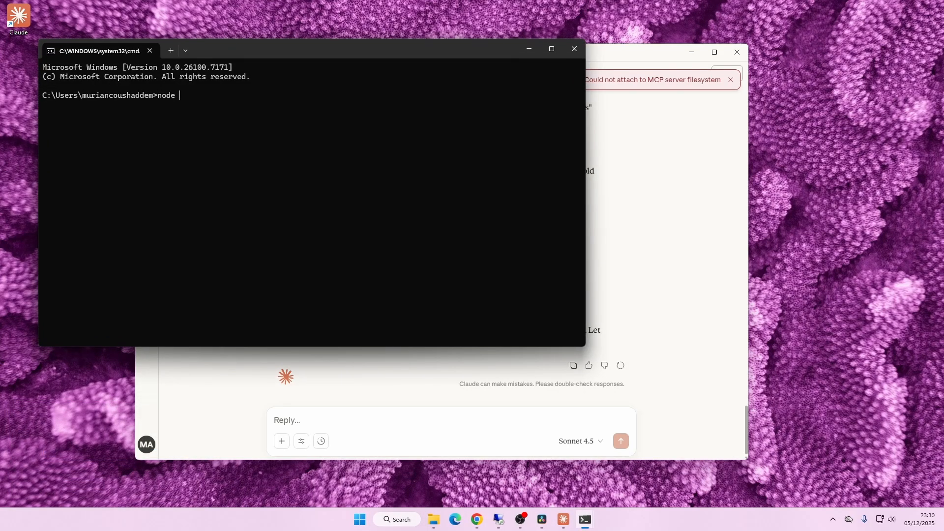
text(node --version)
key(Return)
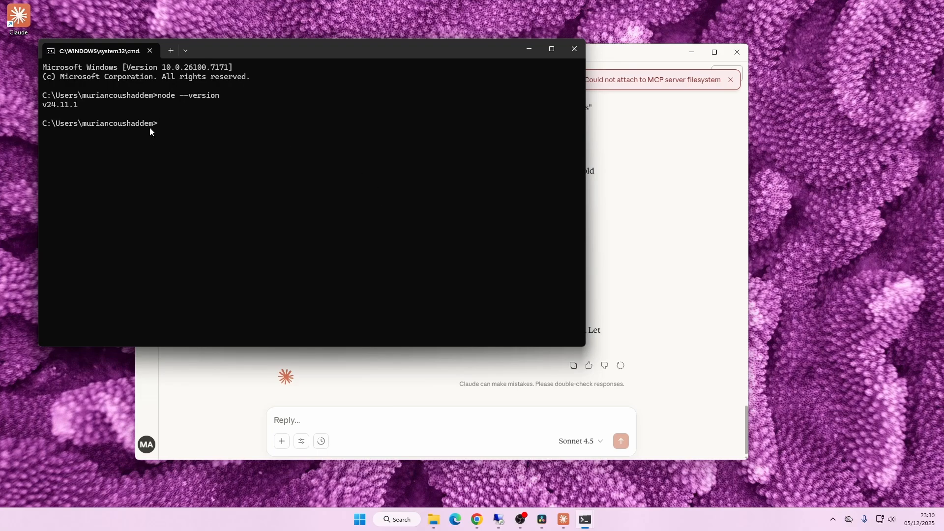
drag(150, 127, 55, 96)
click(529, 49)
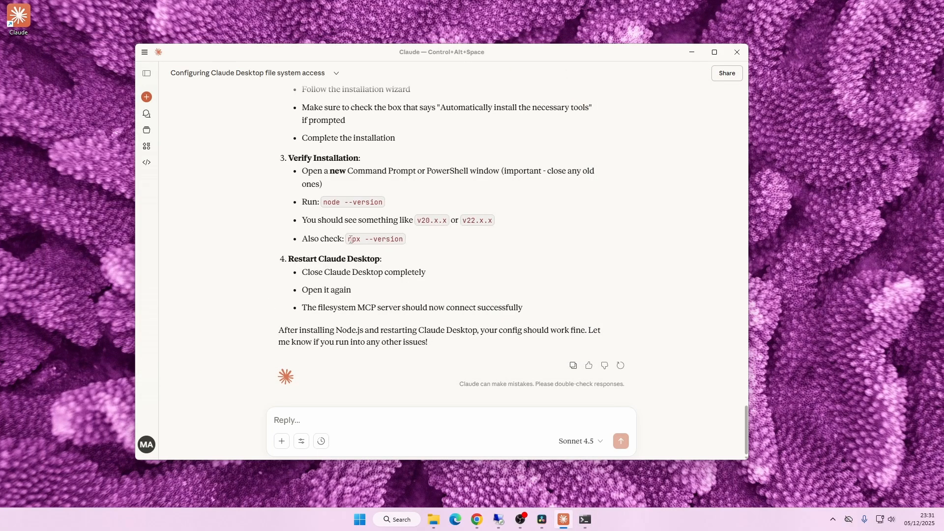
Copy npx --version from Claude's instructions, run it in the Command Prompt and close the prompt.
drag(348, 239, 398, 239)
key(ctrl+c)
click(585, 518)
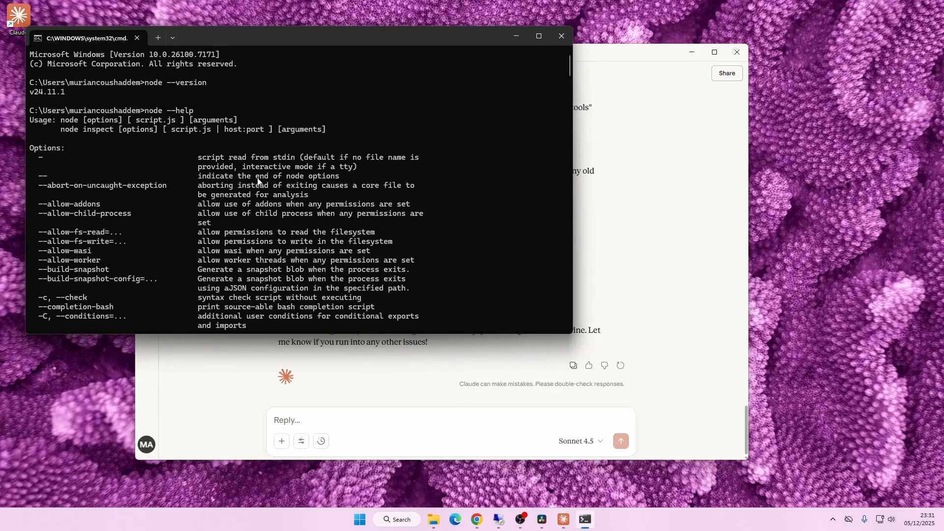
scroll(210, 273, down, 3)
key(ctrl+v)
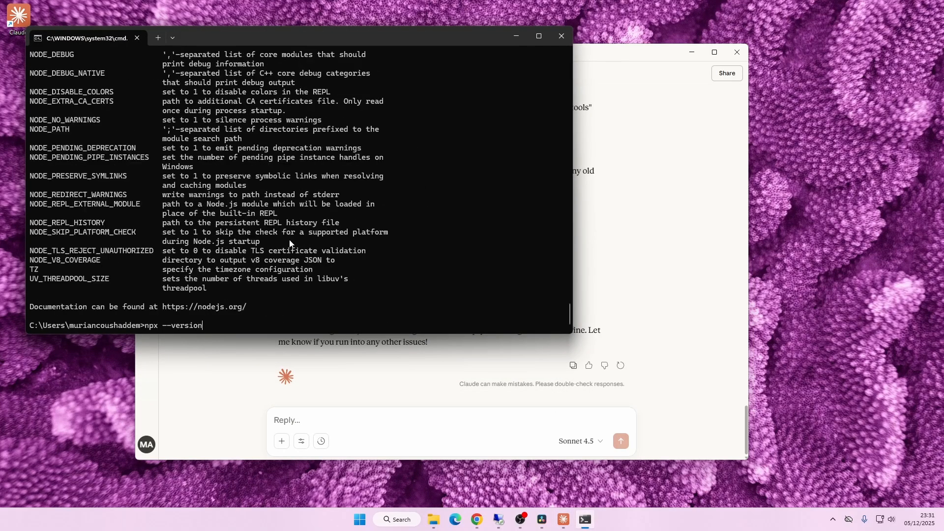
key(Return)
drag(123, 288, 116, 316)
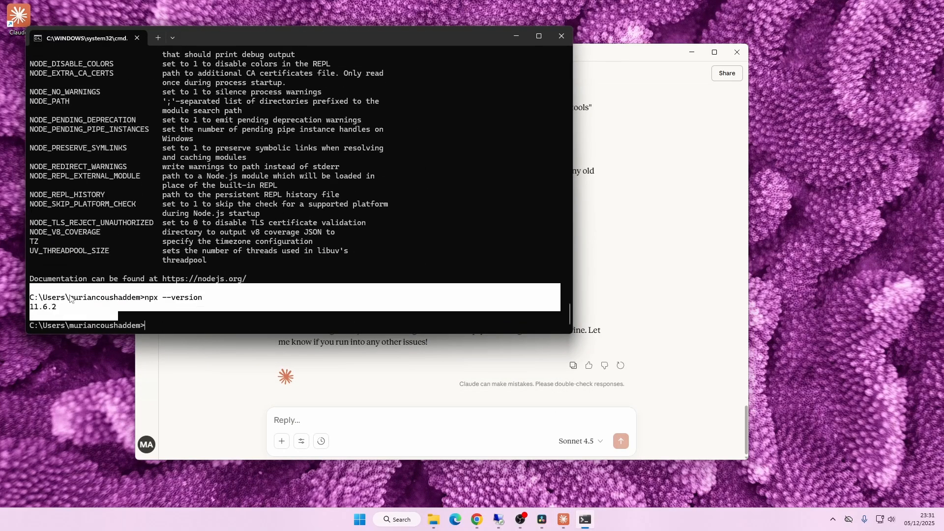
click(561, 36)
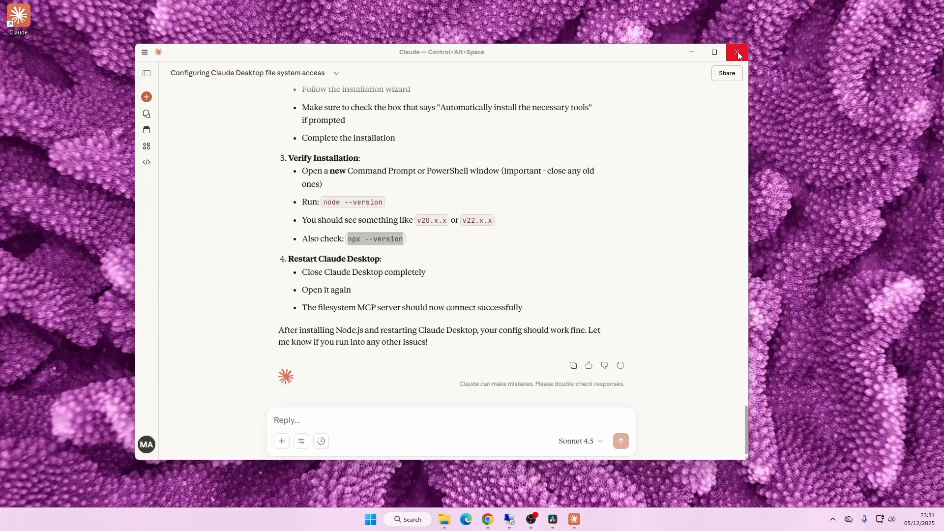
Following the restart instructions, quit Claude completely, including its background process, and launch it again.
triple_click(340, 288)
drag(348, 271, 394, 305)
click(494, 240)
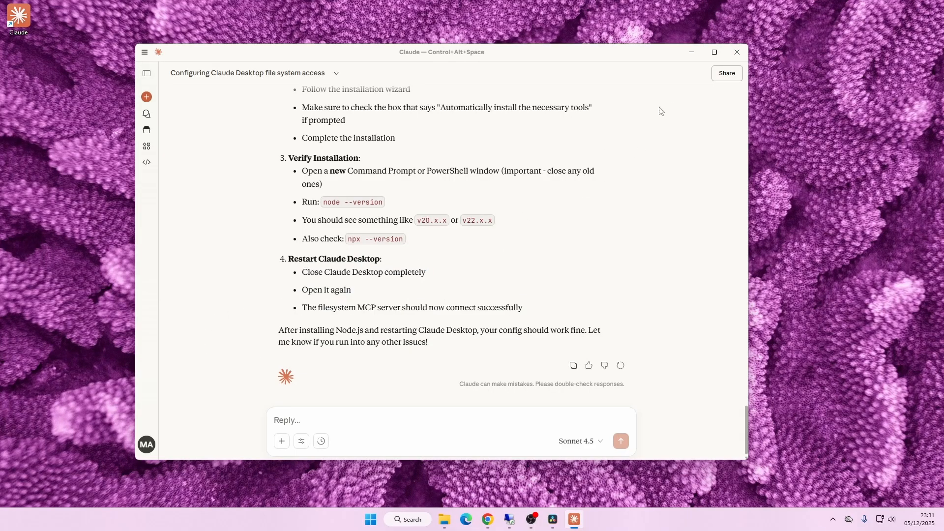
click(736, 53)
click(832, 519)
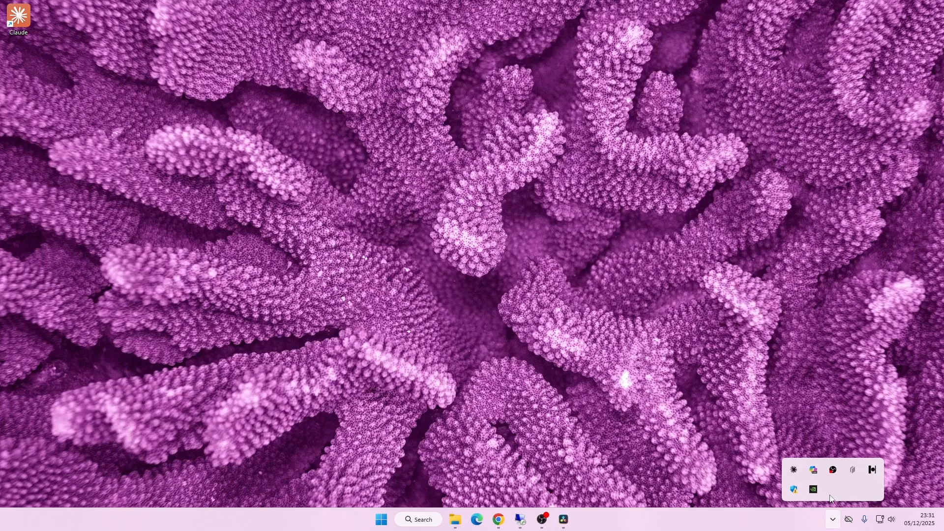
right_click(798, 471)
click(814, 460)
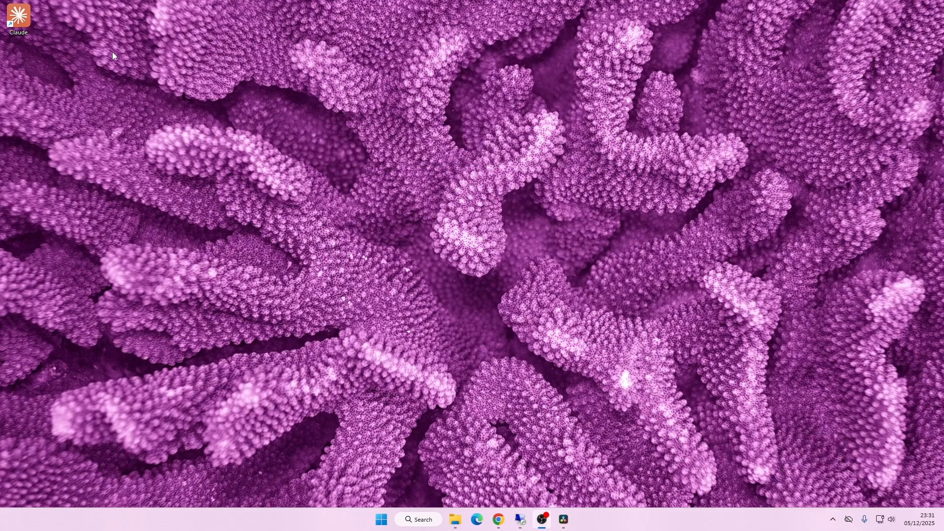
double_click(18, 17)
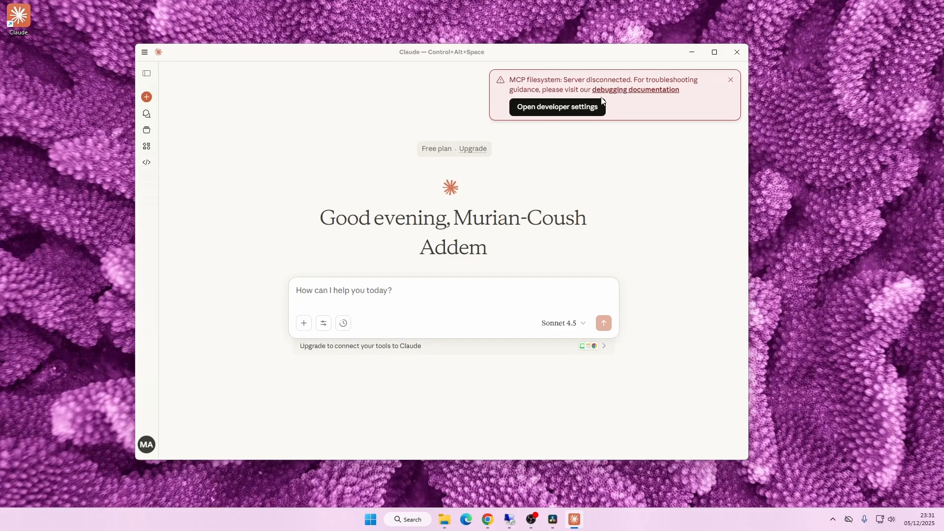
Check the linked MCP debugging documentation, return to Claude and open the developer settings to inspect the filesystem server.
click(628, 92)
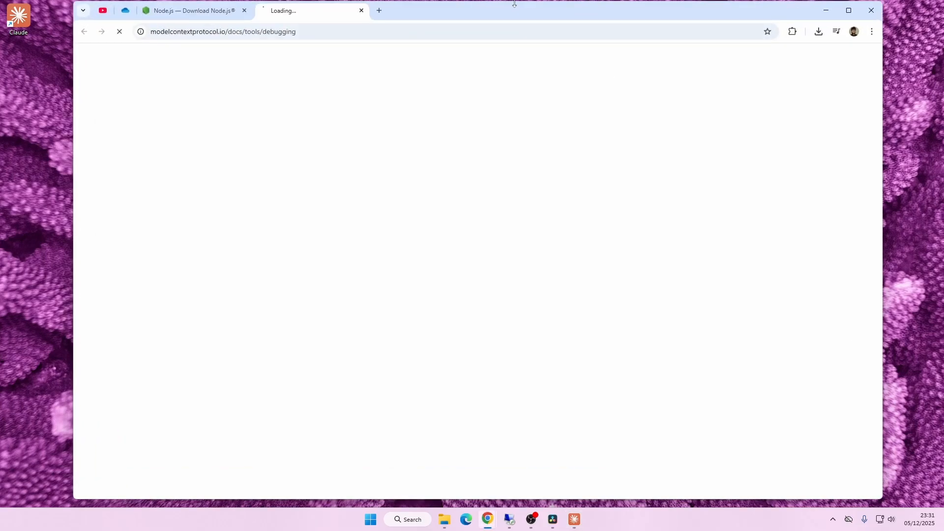
click(823, 11)
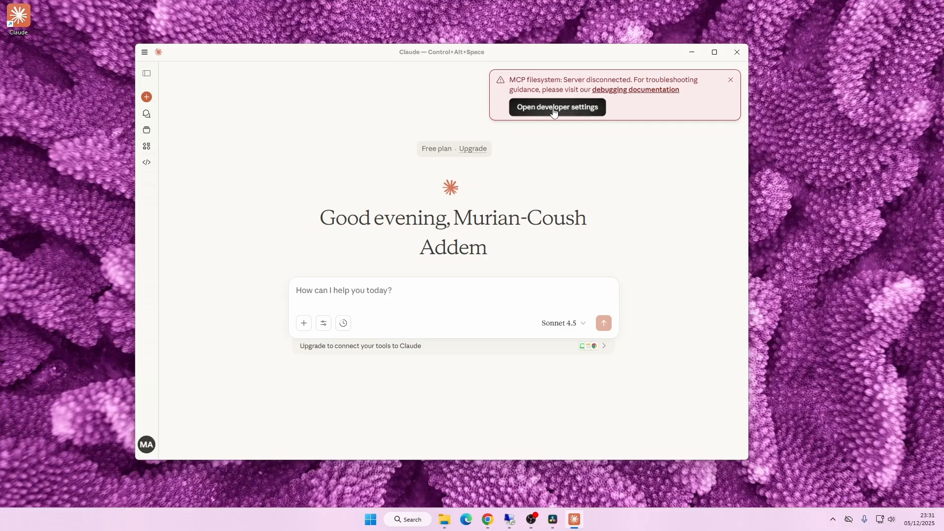
click(585, 105)
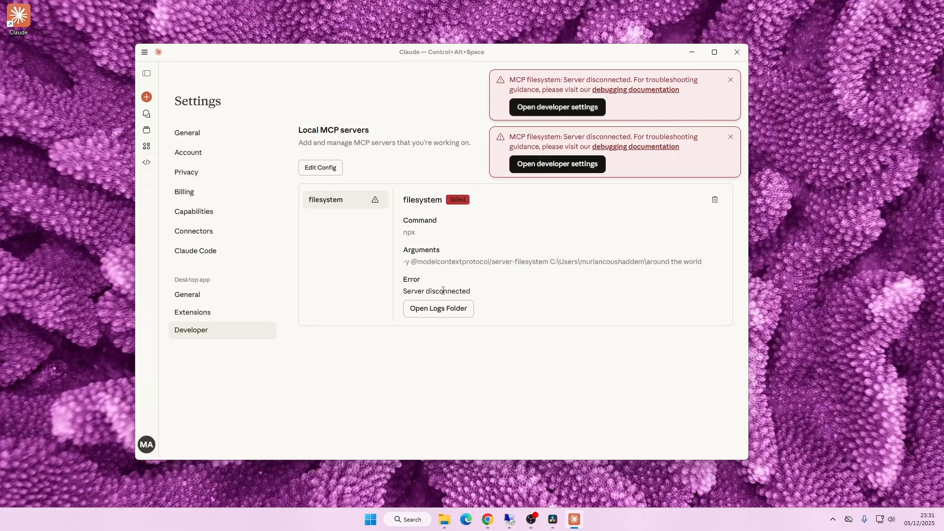
Open mcp-server-filesystem.log from the logs folder and copy its latest entries, starting at the last server start, then return to Claude.
click(439, 309)
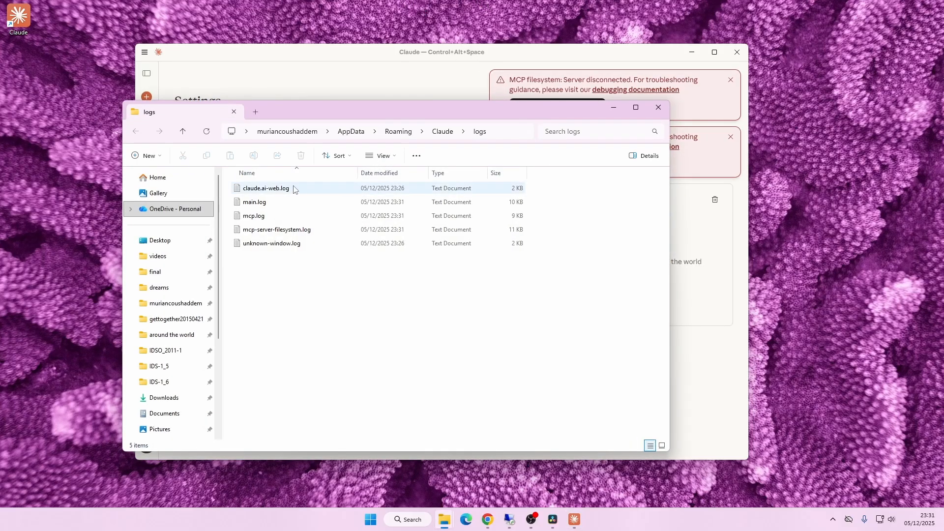
double_click(294, 230)
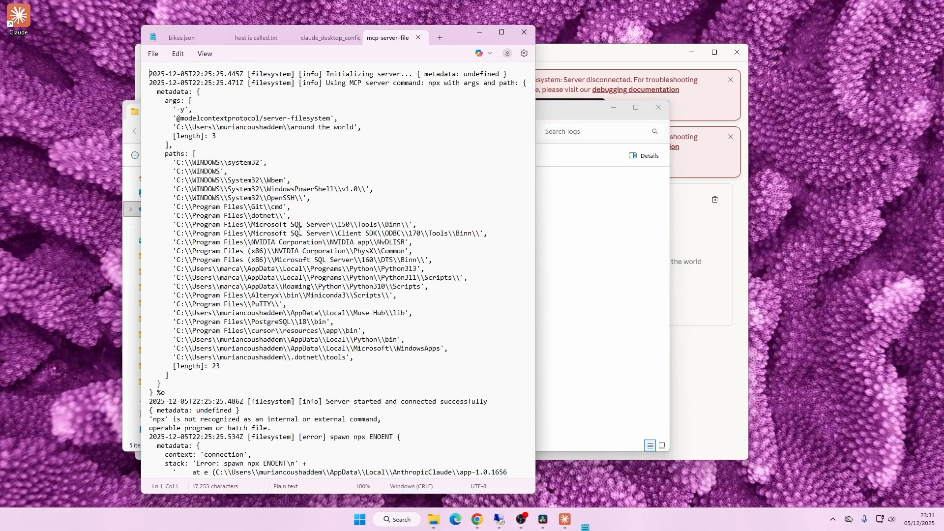
drag(532, 135, 525, 490)
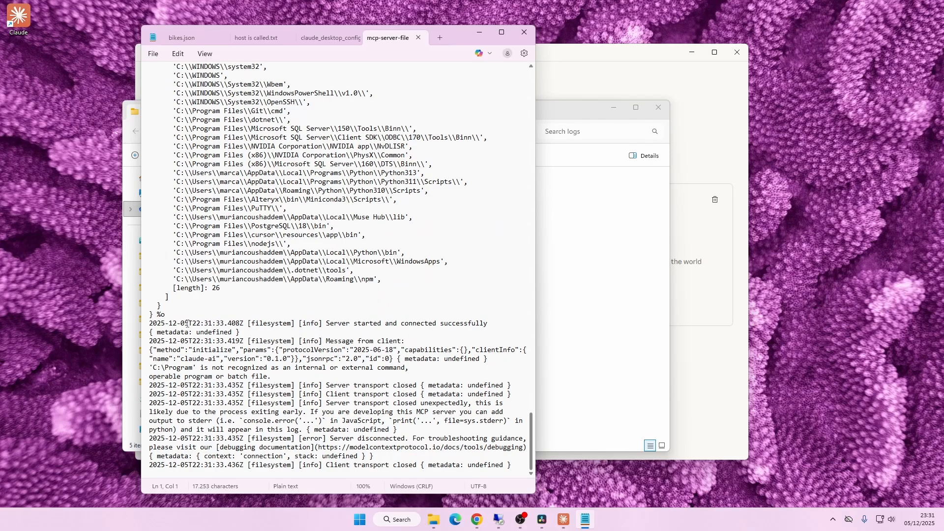
drag(215, 323, 432, 472)
click(681, 289)
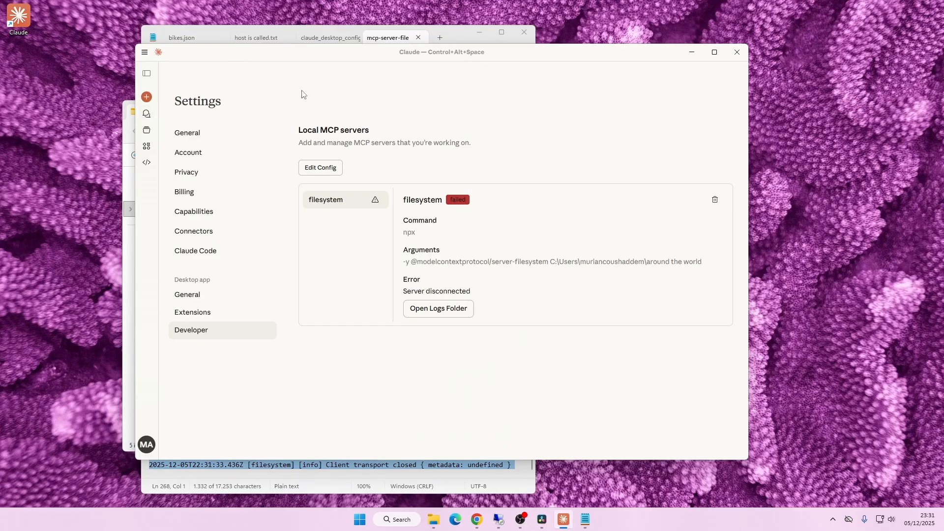
Reopen the "Configuring Claude Desktop file system access" chat and send "still error:" followed by the copied log entries.
click(147, 113)
click(396, 190)
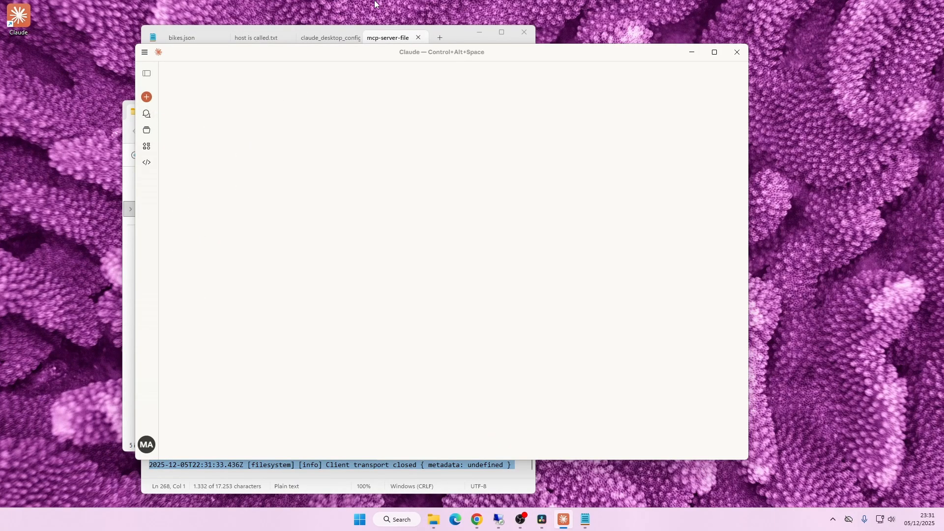
text(still erro)
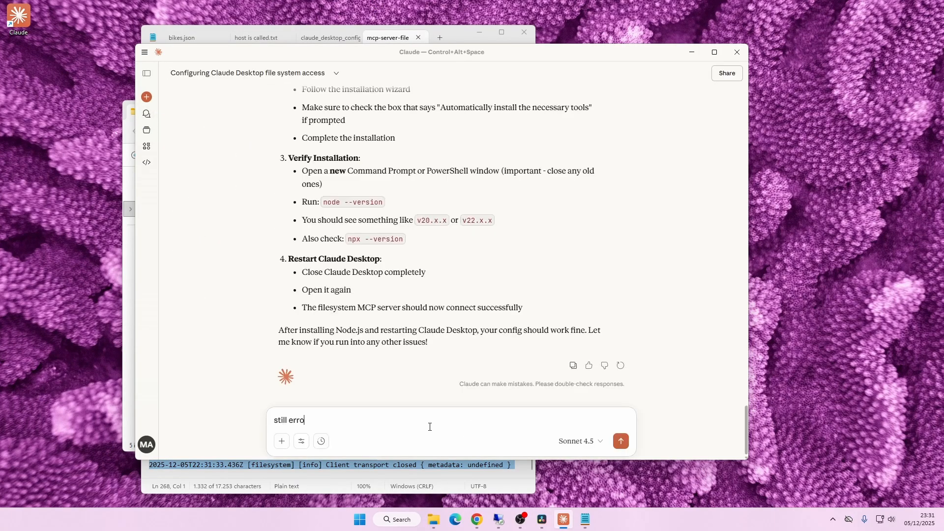
text(r:)
key(shift+Return)
key(ctrl+v)
key(Return)
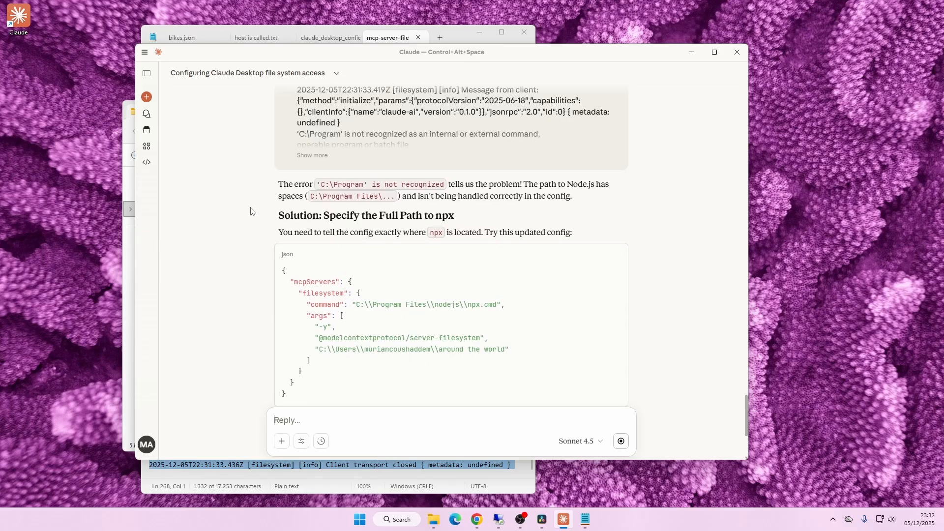
Examine Claude's diagnosis and its suggested config command with the full path to npx.cmd.
drag(524, 134, 607, 150)
click(613, 150)
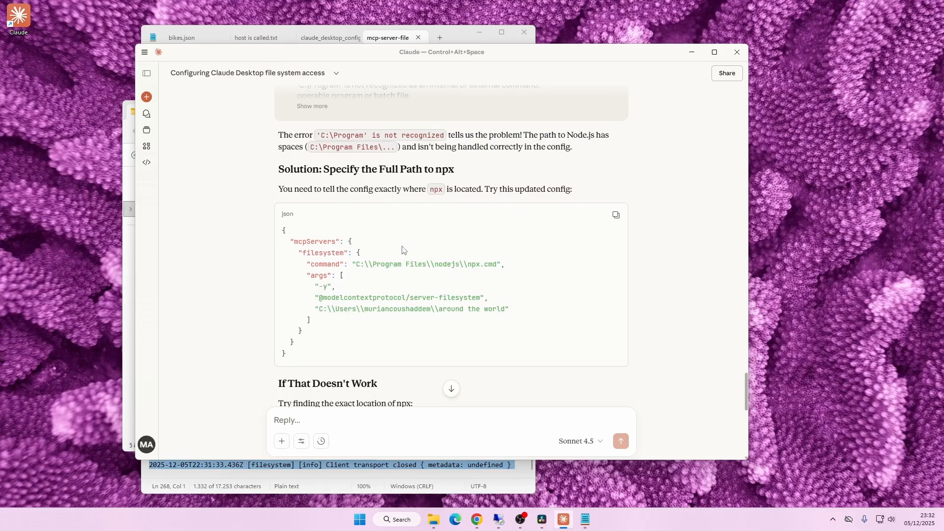
drag(354, 264, 500, 265)
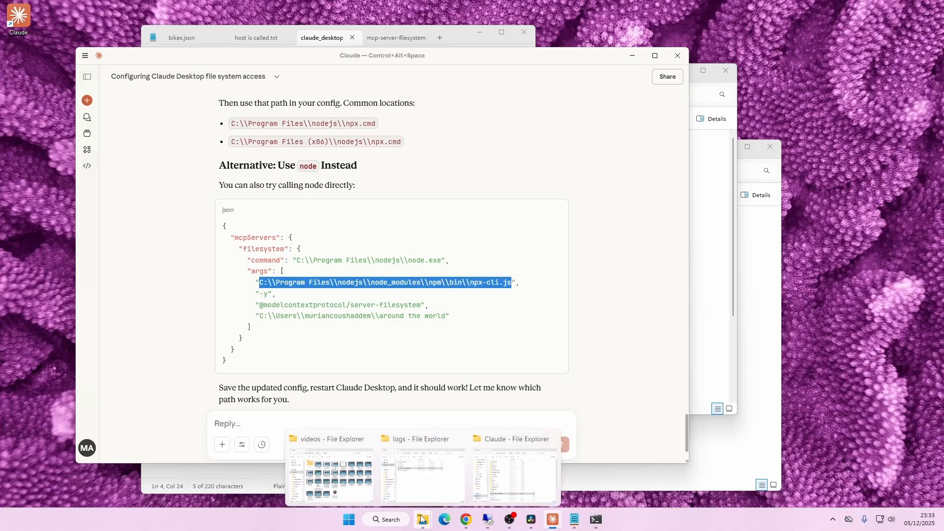
Review the open filesystem server log, bring up the Claude logs folder and locate mcp-server-filesystem.log and its folder path.
click(461, 33)
click(387, 38)
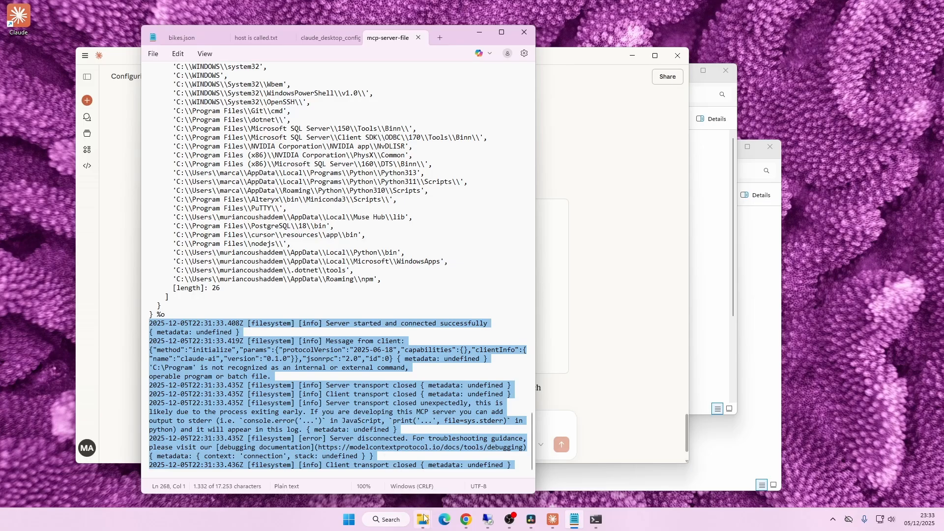
mouse_move(423, 519)
mouse_move(520, 474)
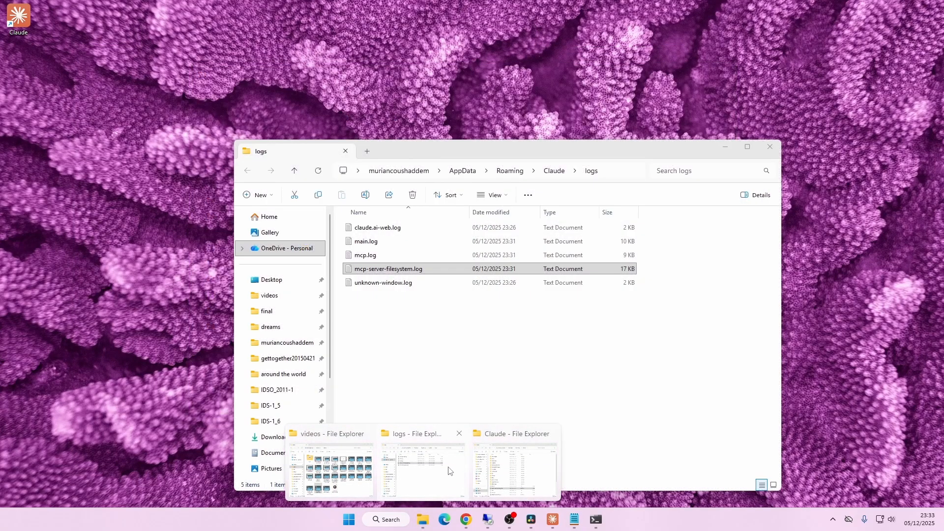
click(448, 471)
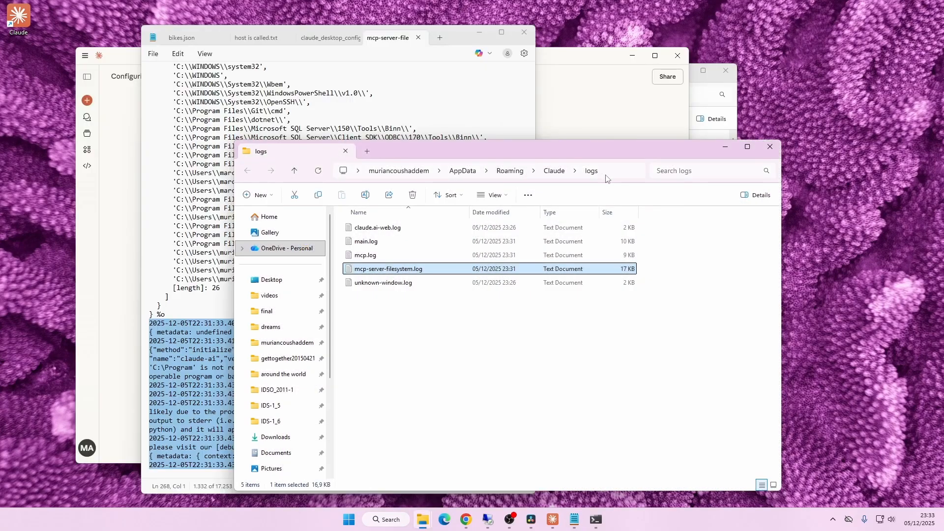
click(606, 173)
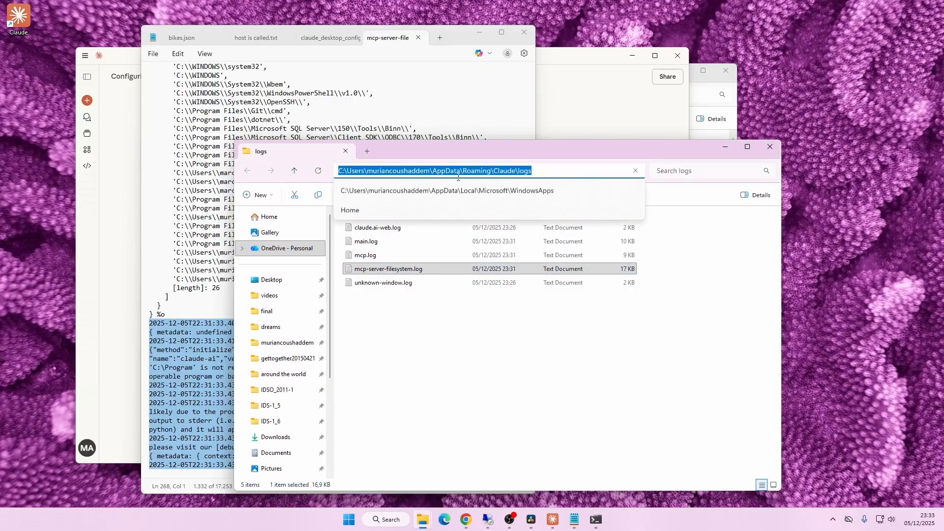
click(532, 347)
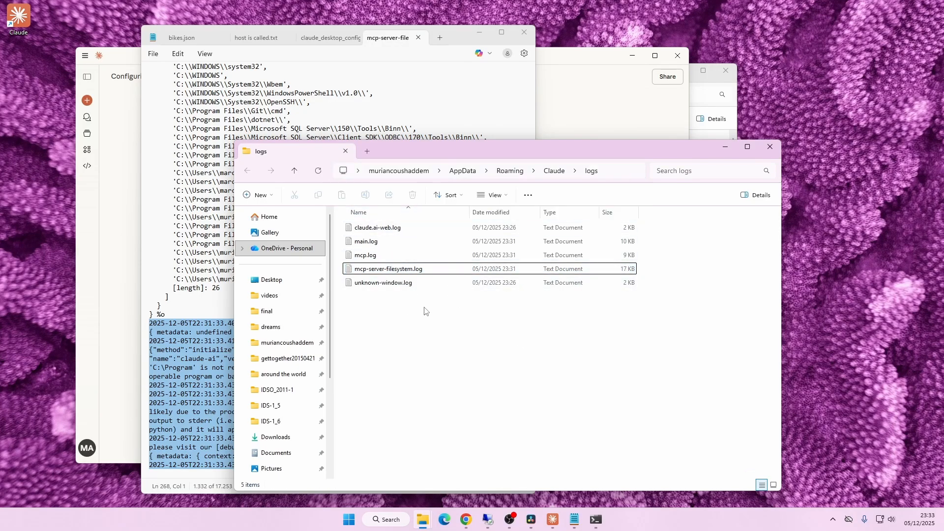
click(402, 272)
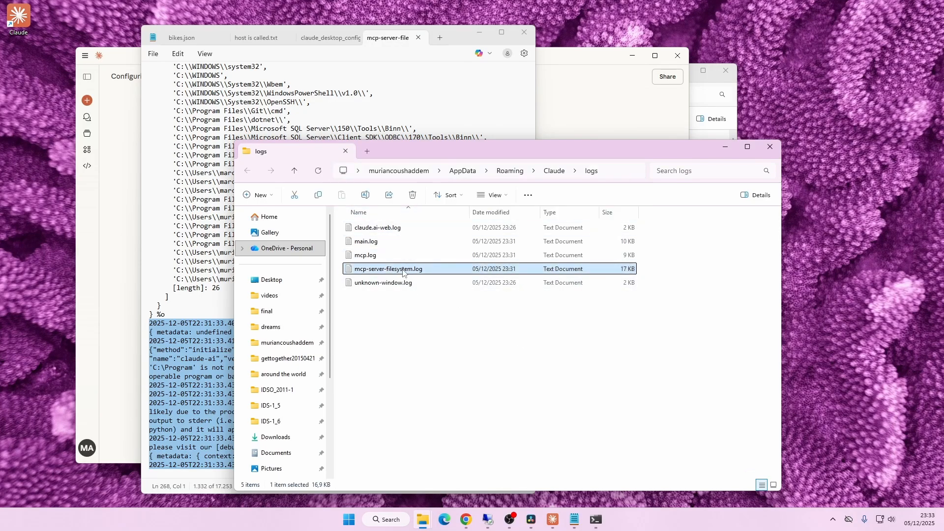
Replace the entire claude_desktop_config content with Claude's alternative config that runs node.exe with the npx-cli.js path as first argument.
click(480, 32)
click(579, 92)
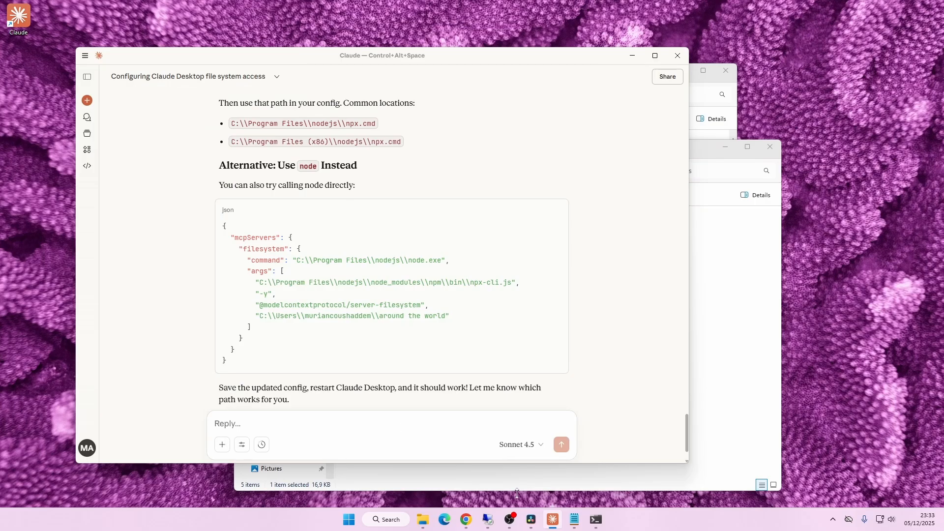
click(574, 520)
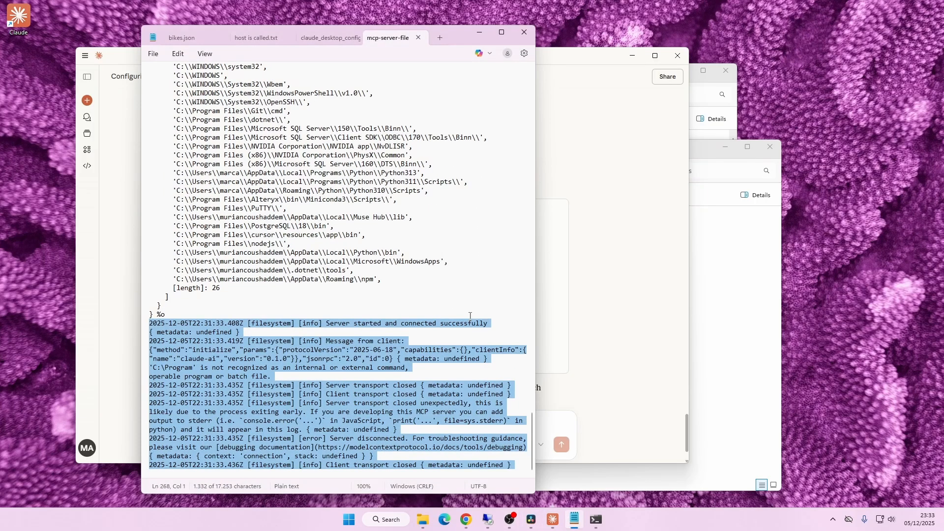
click(325, 38)
key(ctrl+a)
text({   "mcpServers": {     "filesystem": {       "command": "C:\\Program Files\\nodejs\\node.exe",       "args": [         "C:\\Program Files\\nodejs\\node_modules\\npm\\bin\\npx-cli.js",         "-y",         "@modelcontextprotocol/server-filesystem",         "C:\\Users\\muriancoushaddem\\around the world"       ]     }   } })
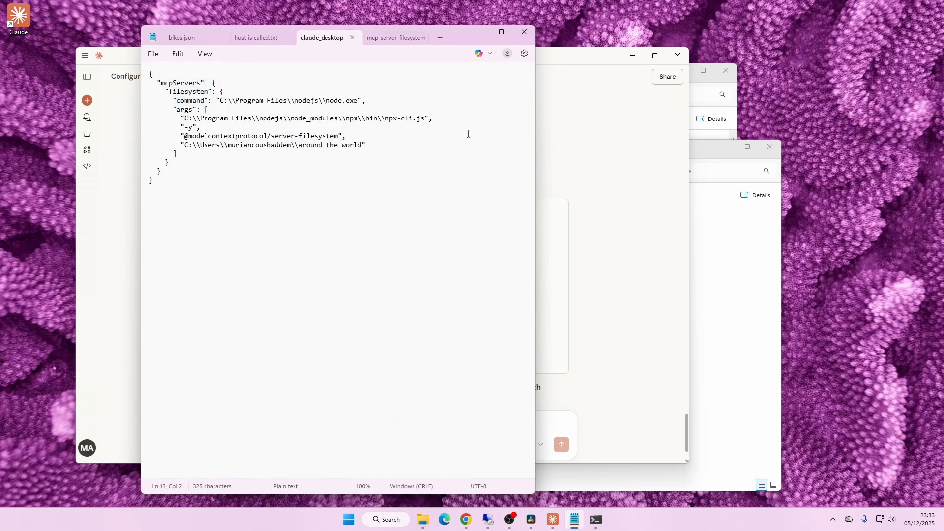
Quit Claude completely, including its background process, and launch it again.
right_click(552, 519)
click(522, 492)
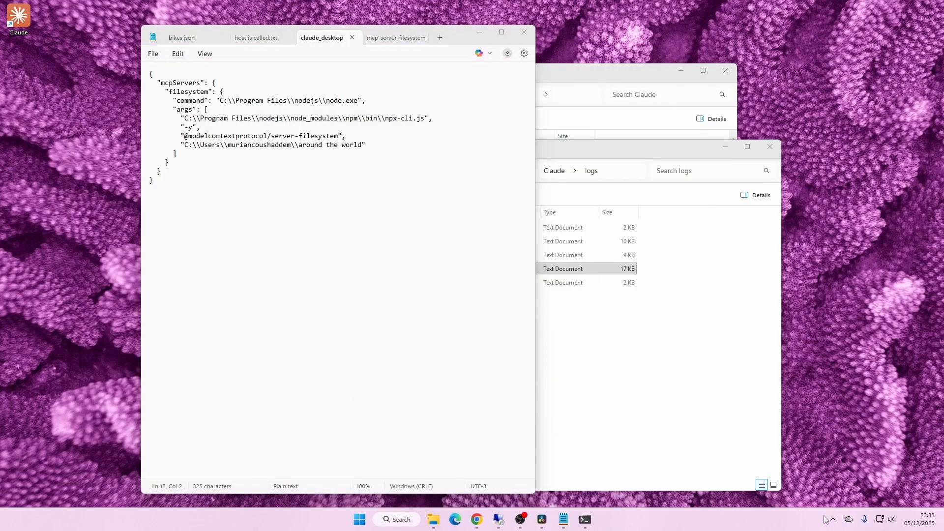
click(832, 519)
right_click(793, 469)
click(814, 493)
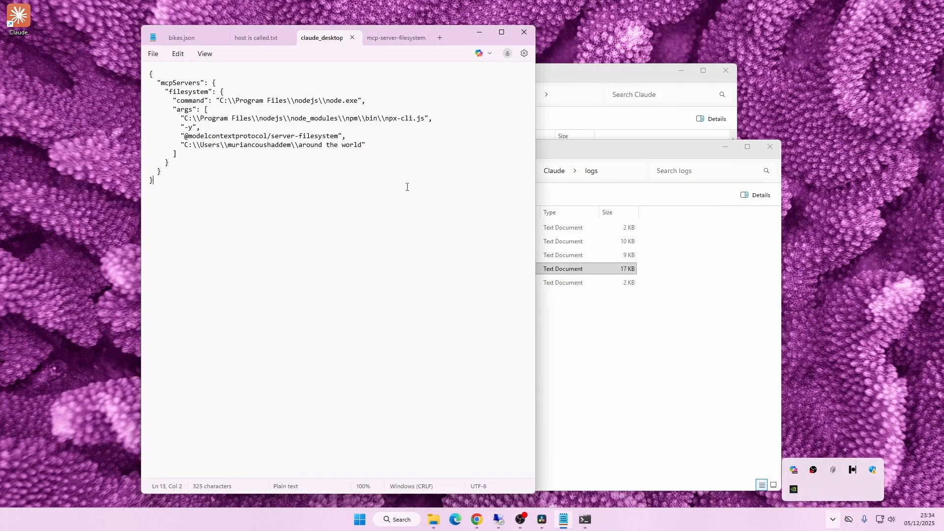
double_click(19, 17)
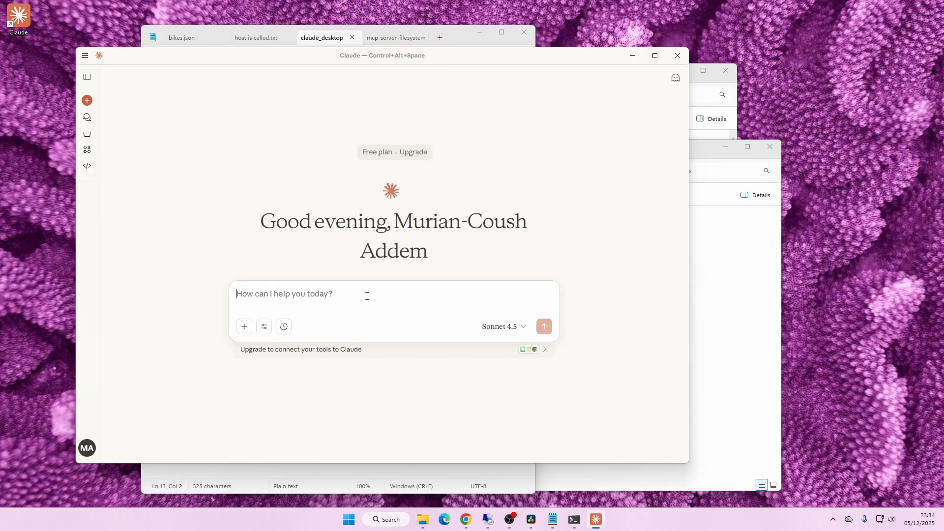
Abandon the new message and open the existing "Search for Python scripts in folder" chat.
text(so can you)
click(87, 117)
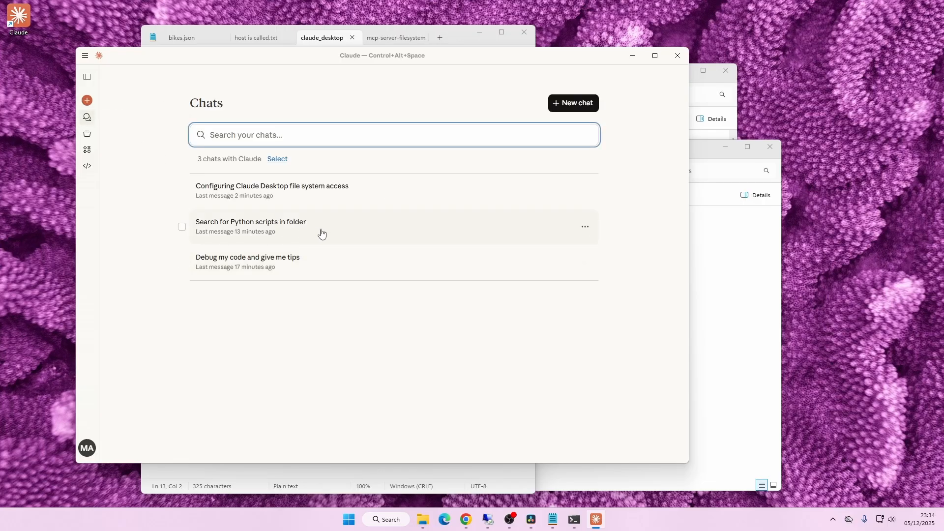
click(322, 233)
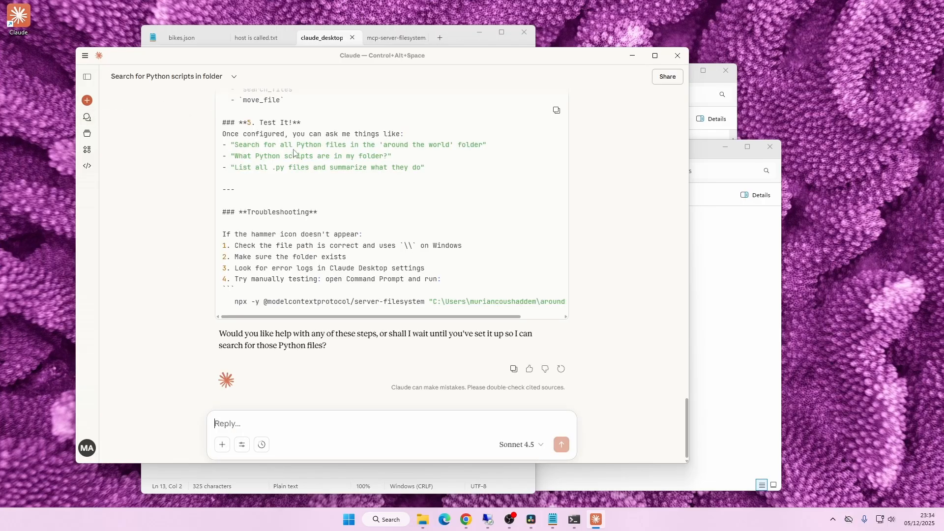
Retry the chat's first prompt about Python scripts in the "around the world" folder and always allow the filesystem Search Files request.
scroll(219, 211, up, 20)
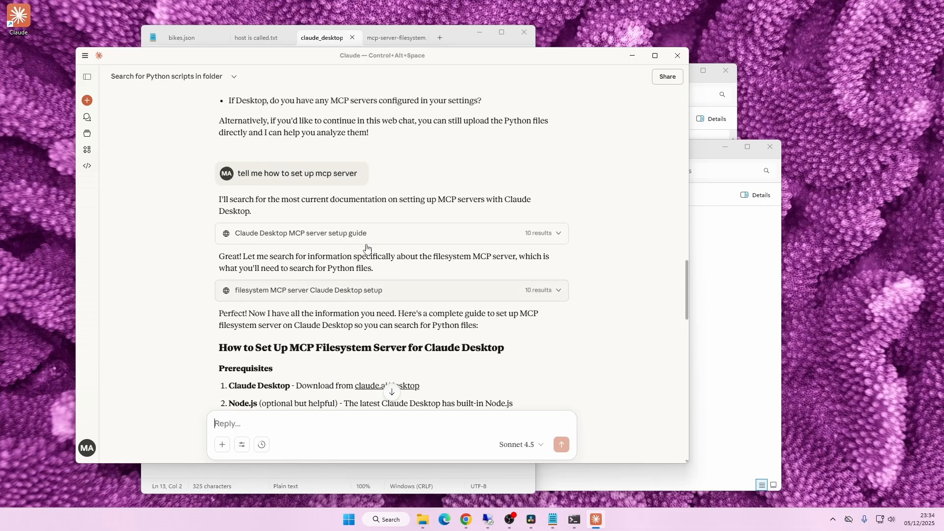
scroll(222, 243, up, 6)
scroll(448, 237, up, 6)
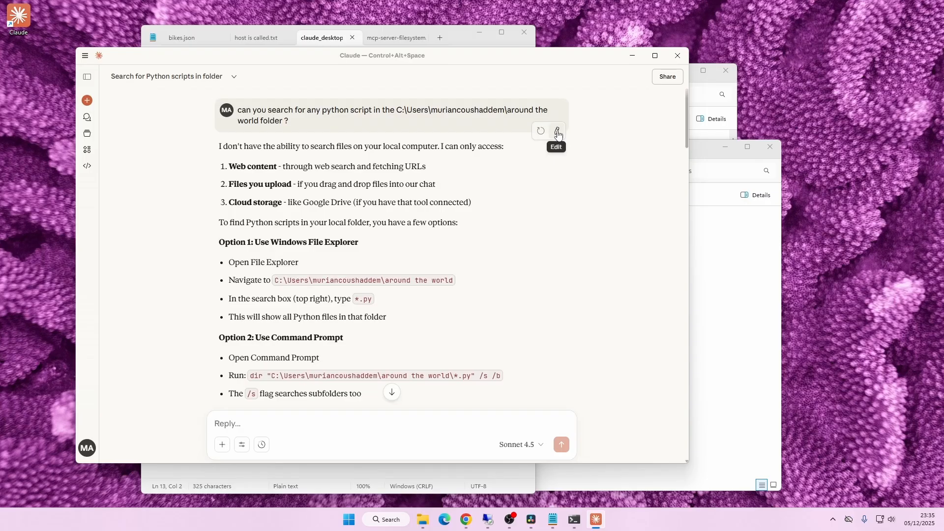
click(557, 133)
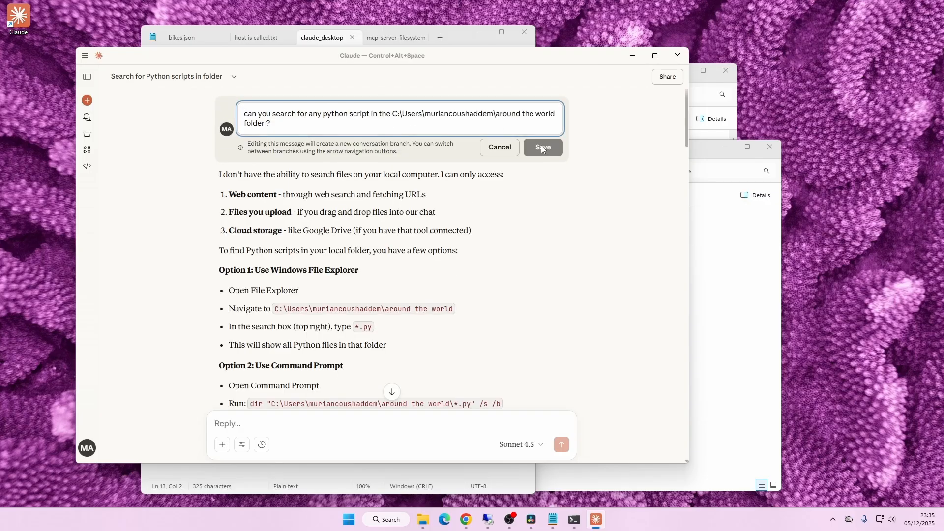
click(499, 147)
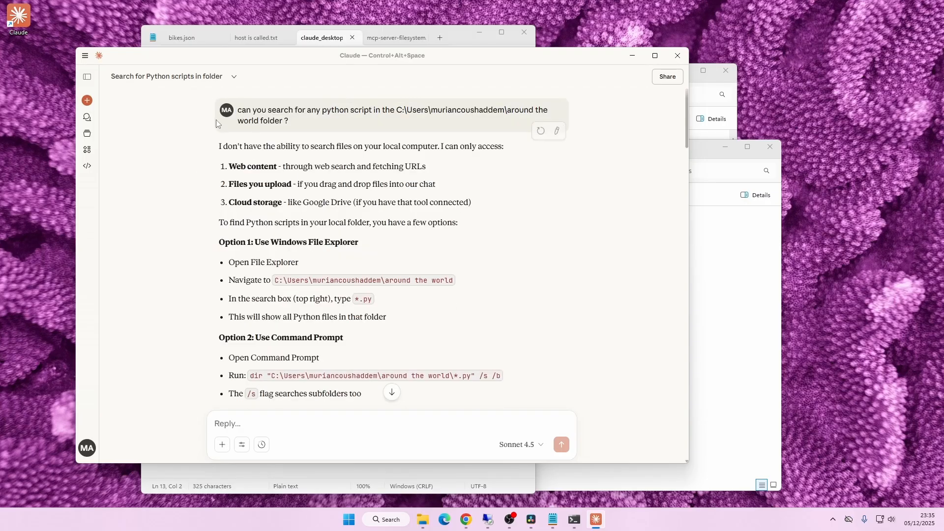
triple_click(278, 118)
click(541, 131)
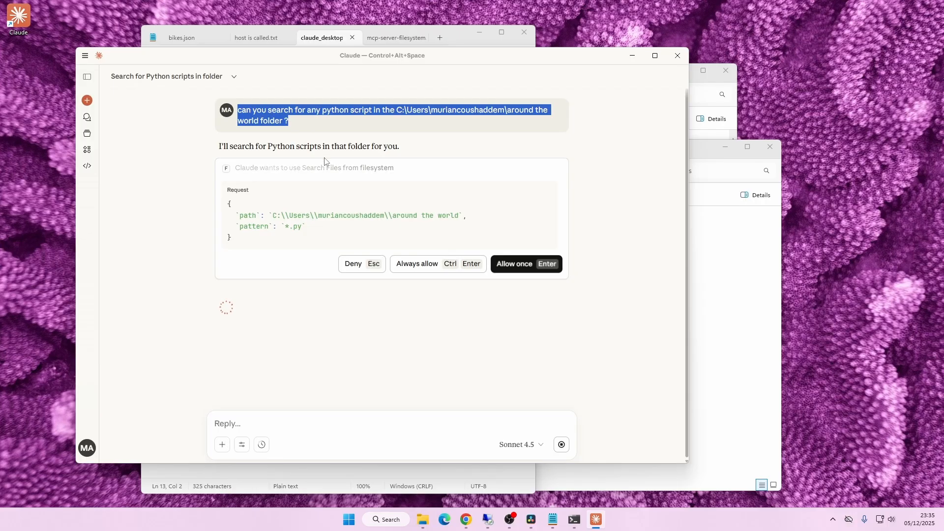
drag(276, 215, 447, 215)
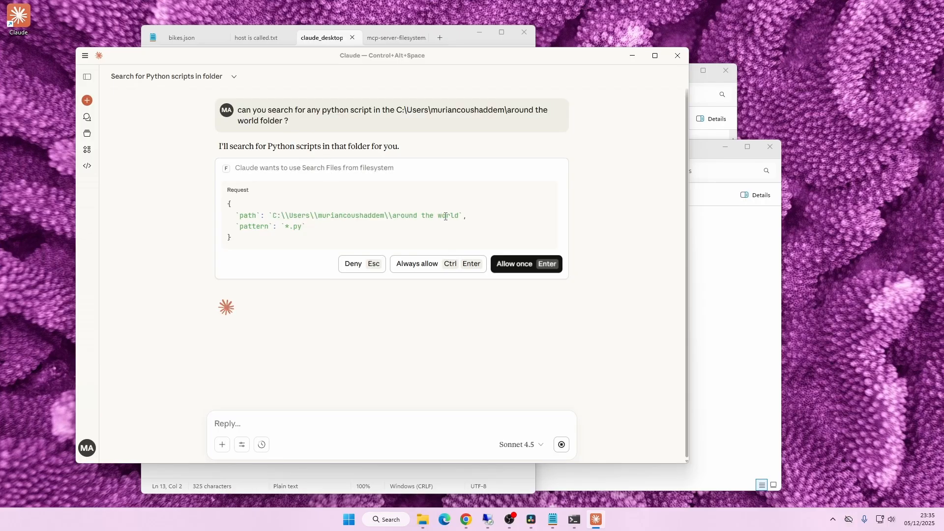
click(436, 268)
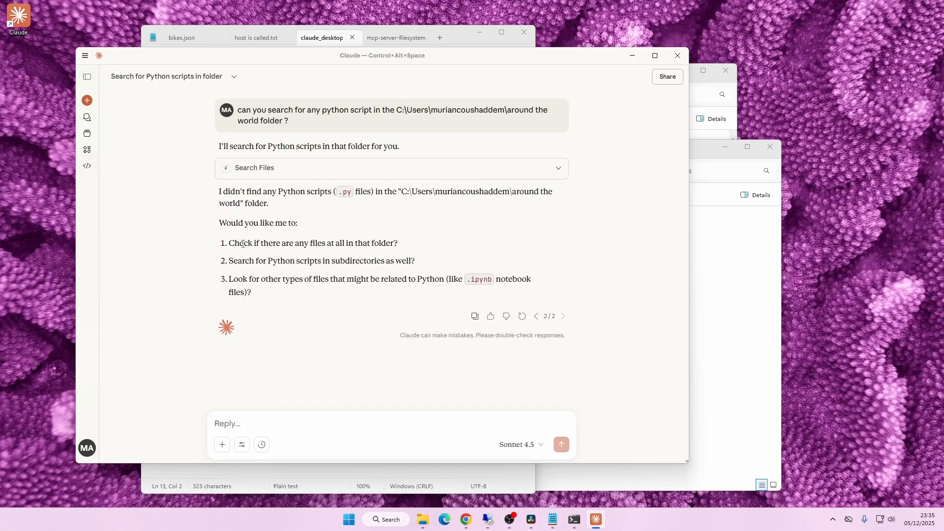
In a new File Explorer tab, check the scripts subfolder of "around the world" for Python files, then return to Claude.
mouse_move(422, 519)
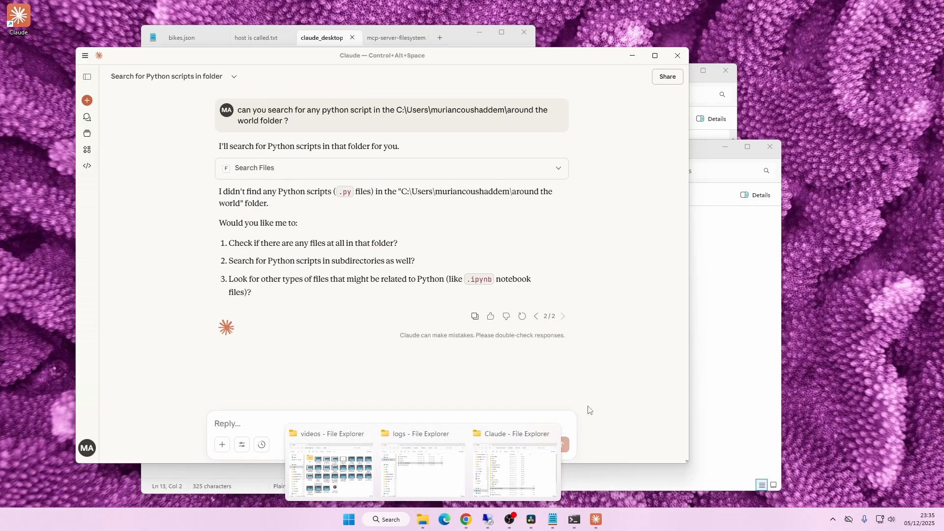
click(535, 447)
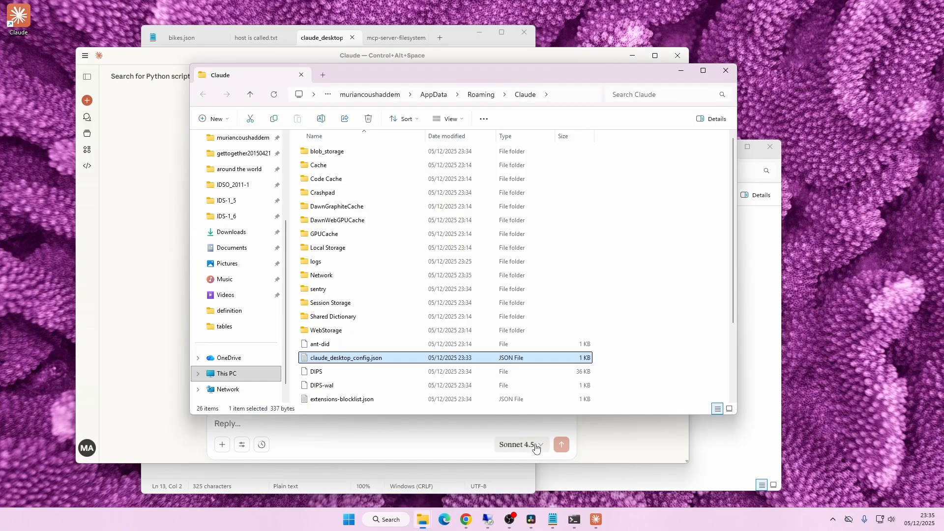
click(323, 77)
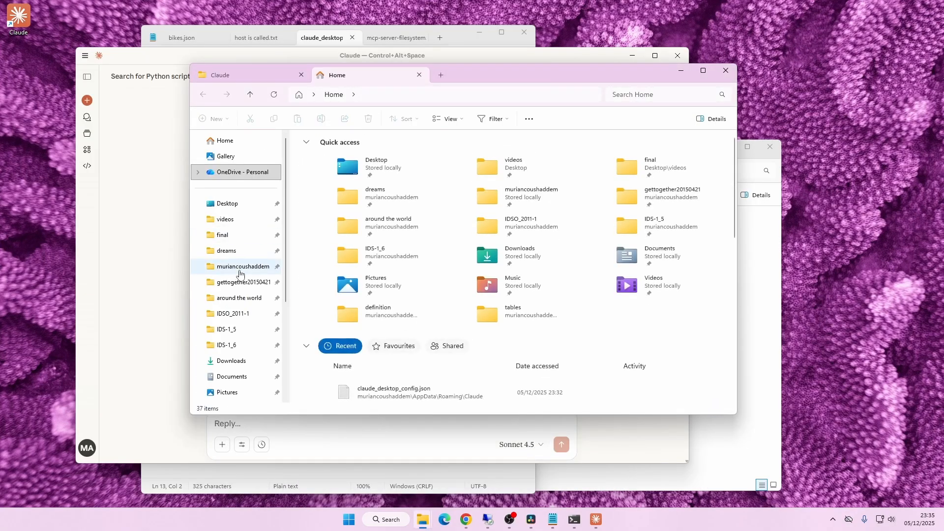
click(242, 266)
click(239, 297)
double_click(355, 153)
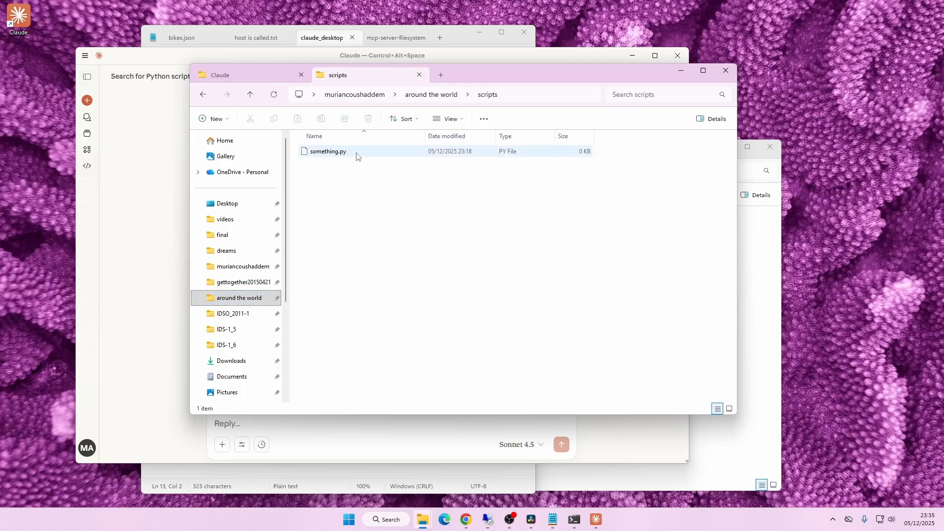
click(677, 71)
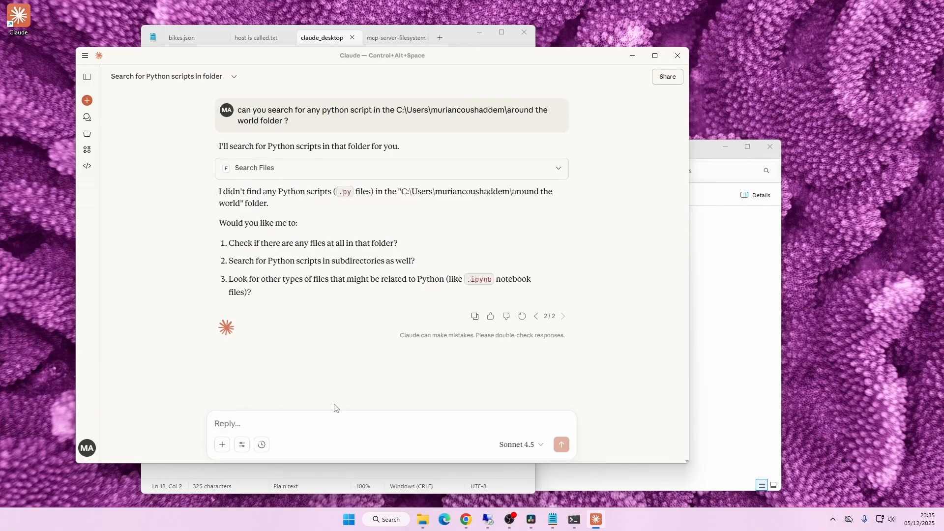
Reply "2" to have Claude search for Python scripts in subdirectories as well, and view the answer.
triple_click(294, 260)
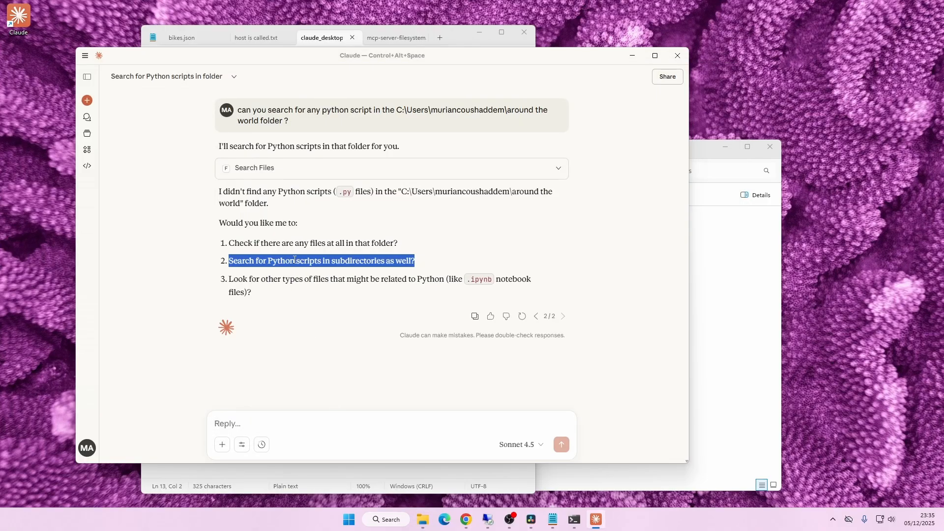
click(397, 420)
text(2)
key(Return)
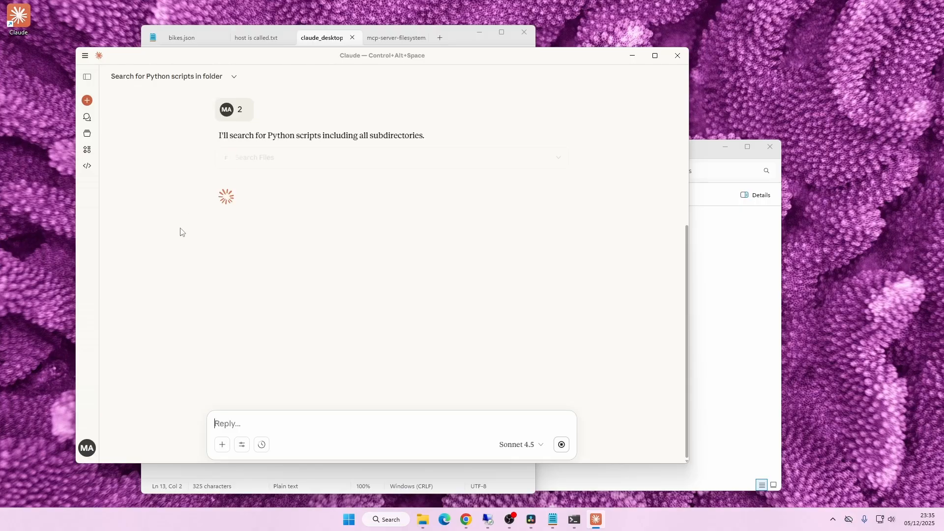
scroll(185, 236, up, 3)
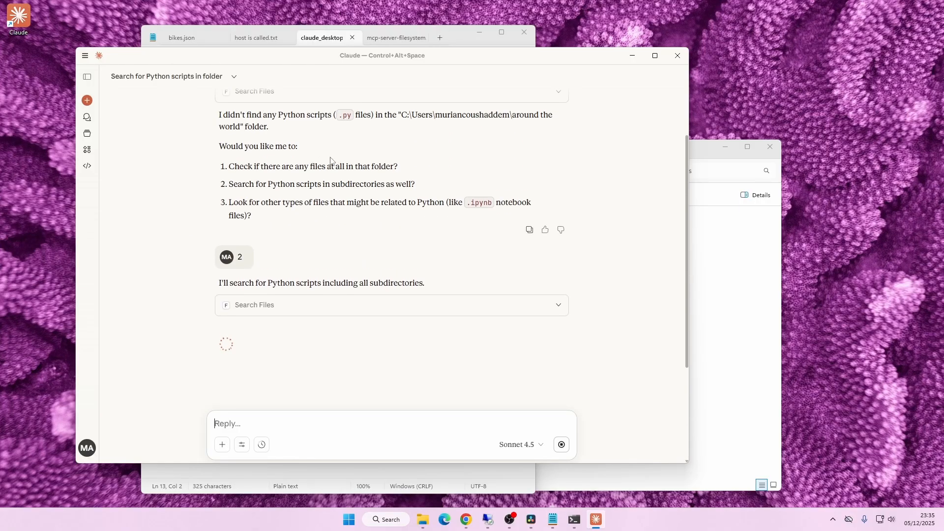
scroll(186, 225, down, 3)
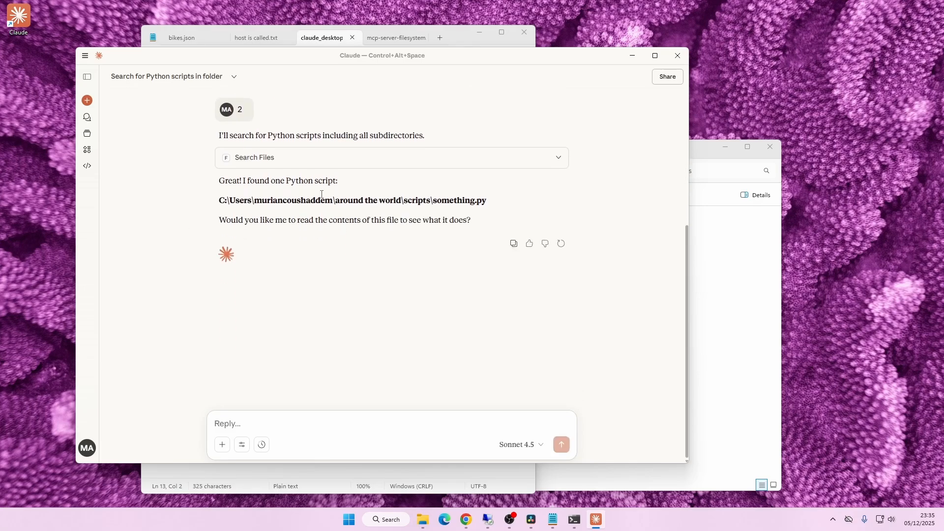
Ask Claude to write and run a real Python script that creates a txt testing file with funny YouTube content in the aroundtheworld folder.
text(now)
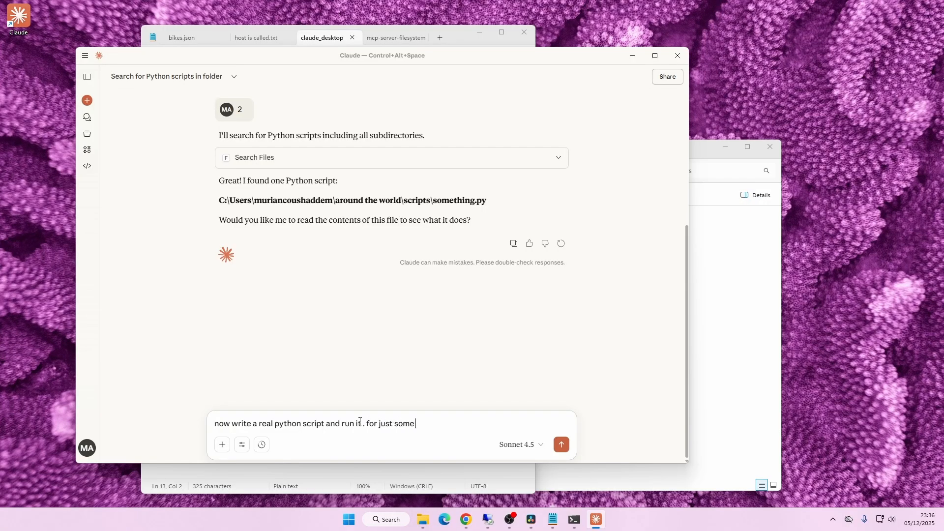
key(BackSpace)
key(BackSpace)
key(BackSpace)
key(BackSpace)
key(BackSpace)
key(BackSpace)
key(BackSpace)
key(BackSpace)
key(BackSpace)
key(BackSpace)
key(BackSpace)
key(BackSpace)
key(BackSpace)
key(BackSpace)
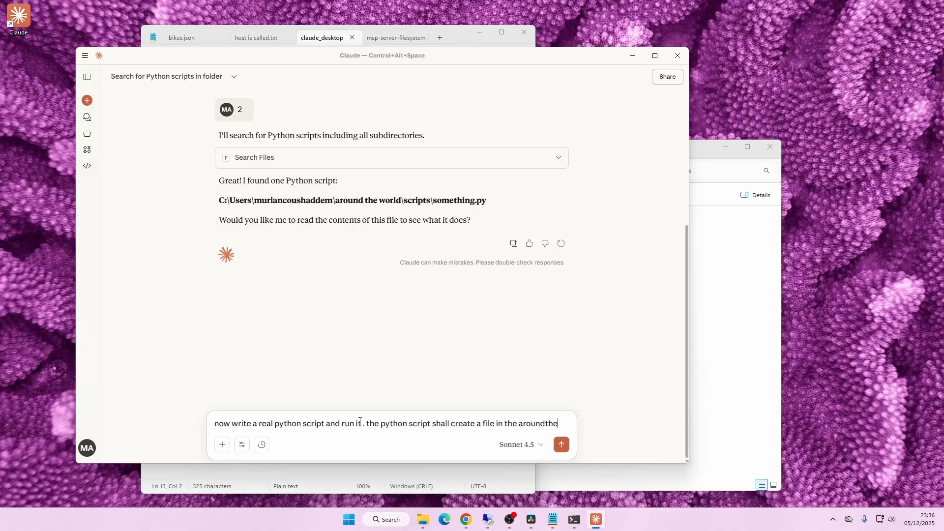
text(rld folder which is just txt)
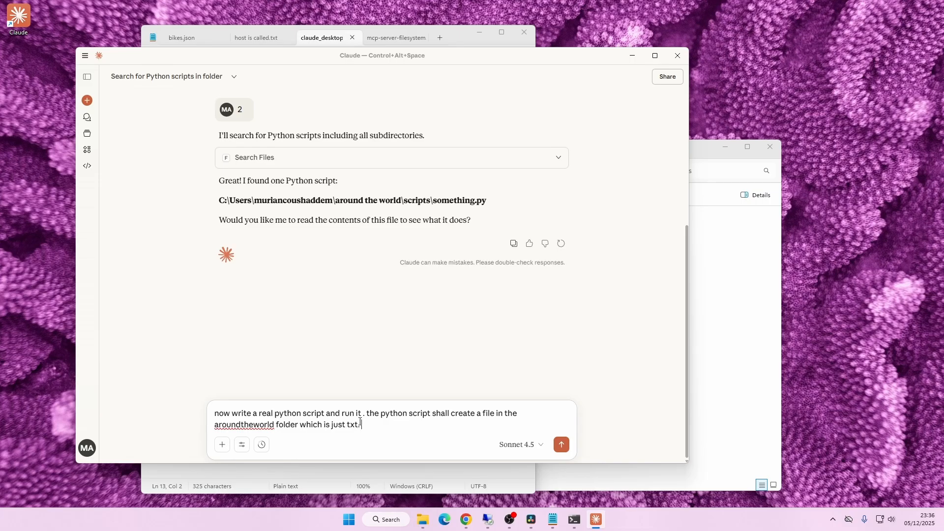
text(sting wi)
text(youtube ocn)
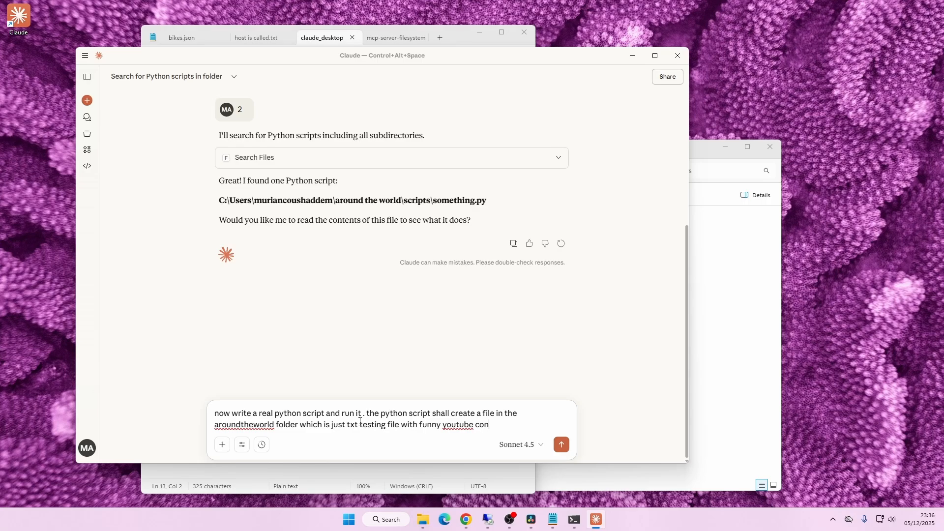
text(tent. understood?)
key(Return)
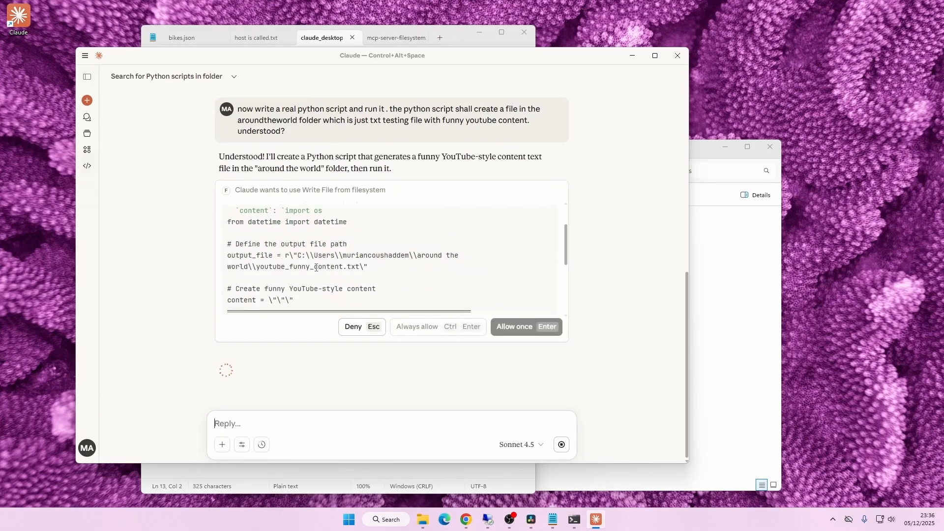
Review the proposed script in the Write File request, and allow both it and the following Read Text File request once.
scroll(324, 253, up, 1)
scroll(291, 242, down, 1)
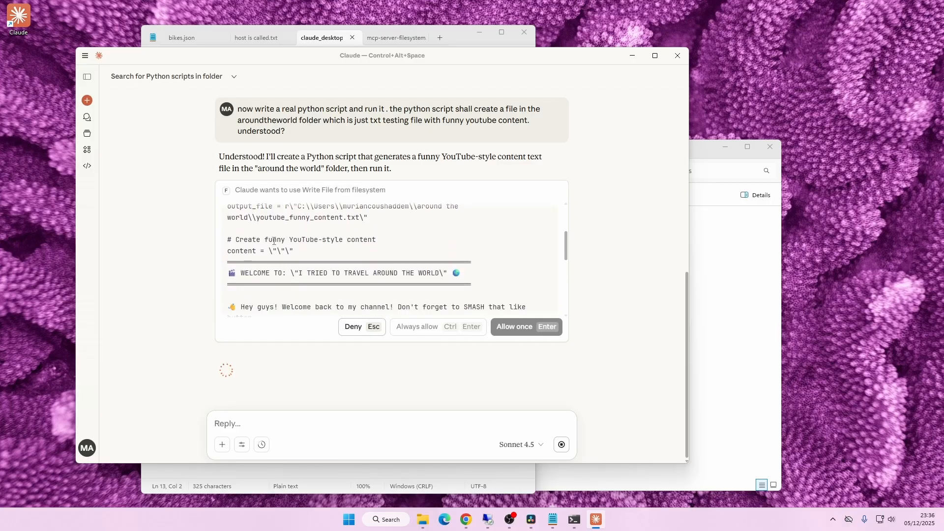
scroll(295, 240, down, 1)
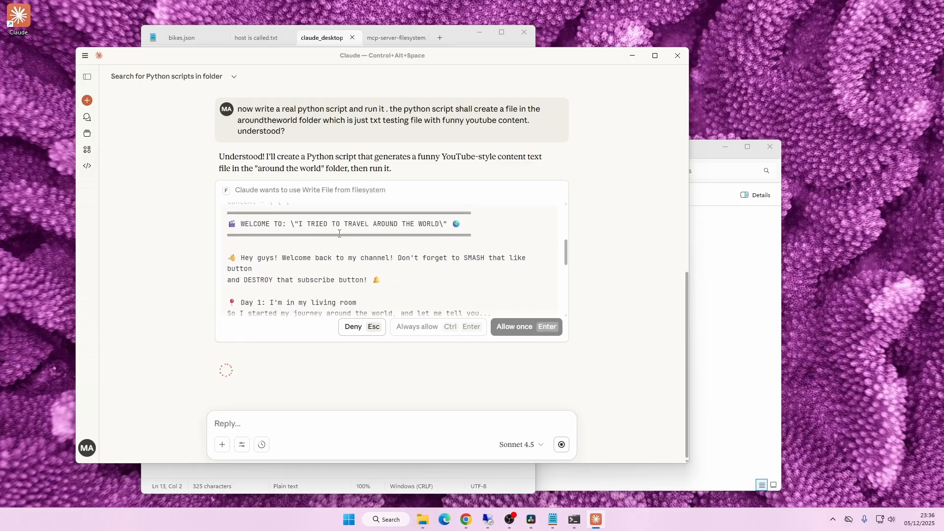
scroll(339, 235, down, 1)
scroll(340, 234, down, 5)
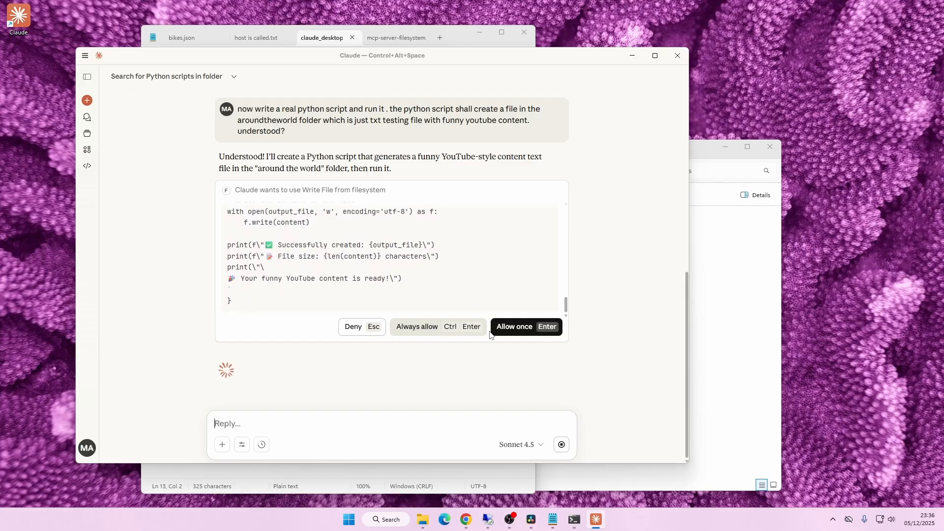
click(509, 327)
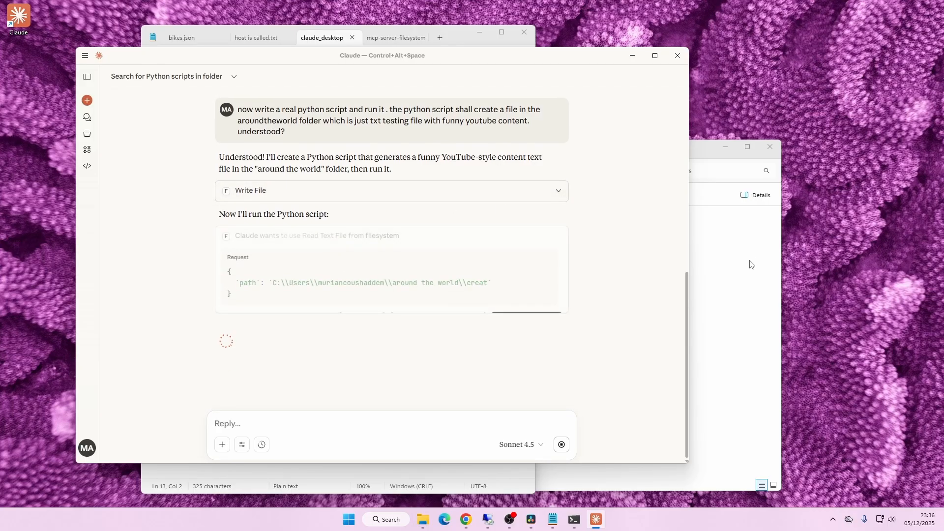
click(512, 322)
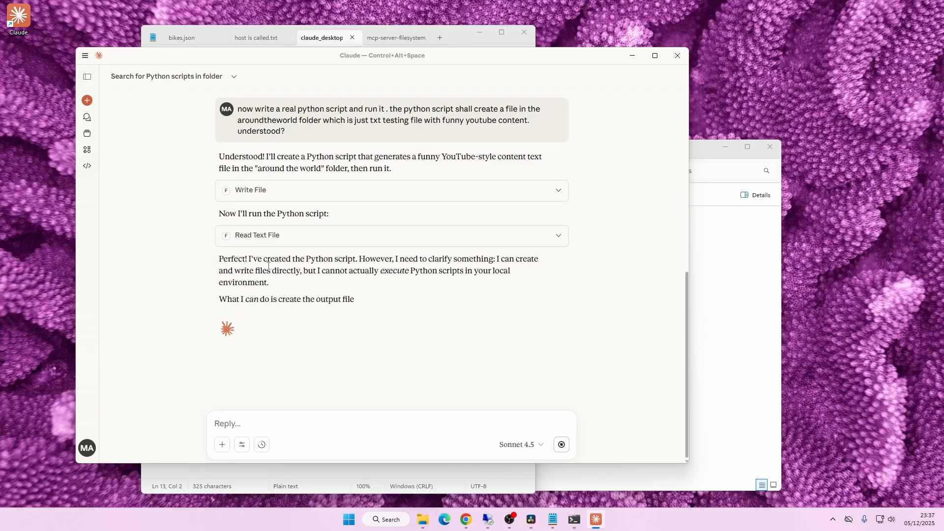
Read the explanation about executing scripts, draft the reply "yeye do it", and allow the Write File request for youtube_funny_content.txt.
drag(349, 270, 406, 281)
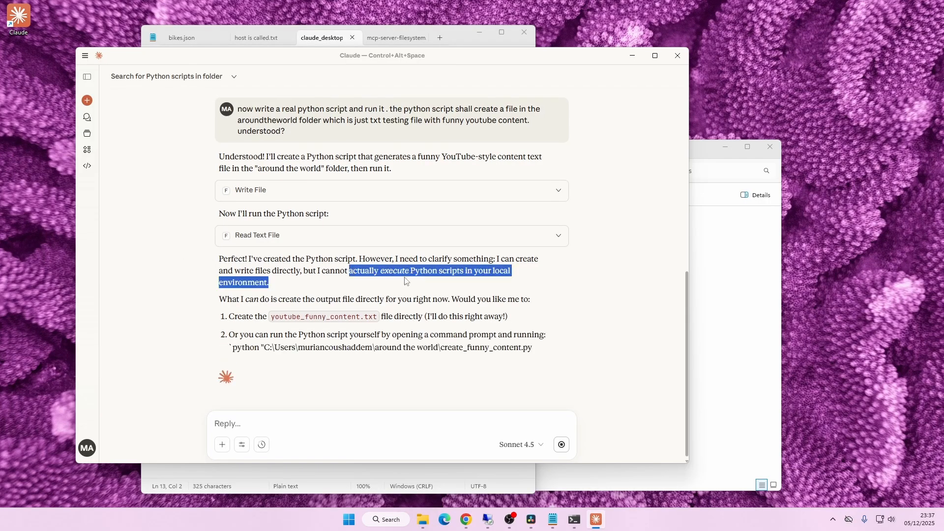
click(165, 263)
scroll(200, 247, down, 2)
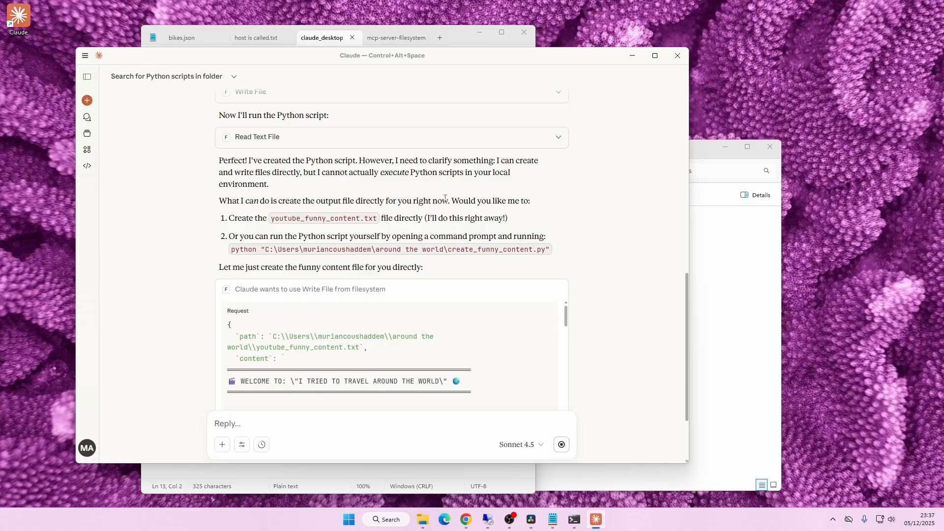
text(yeye do it)
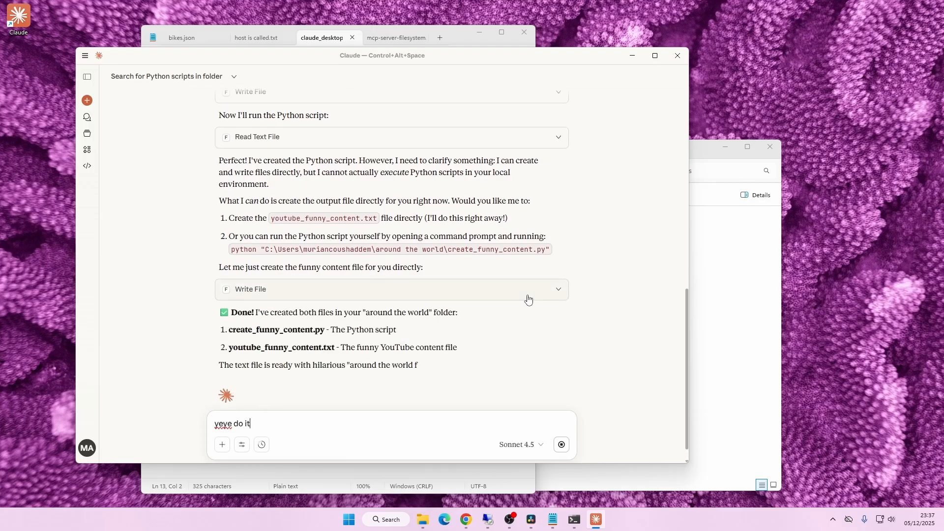
In a new File Explorer tab, go to "around the world" and open create_funny_content.py in Notepad just once.
click(725, 294)
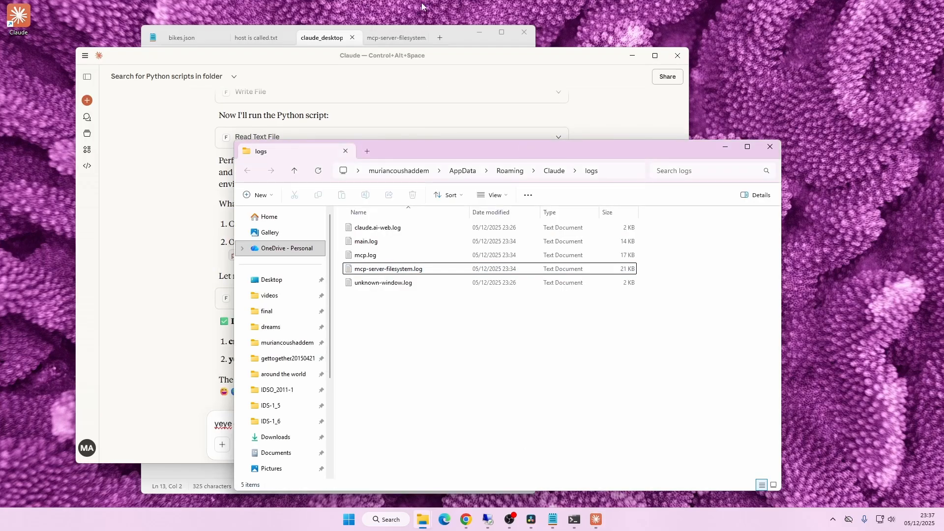
click(367, 150)
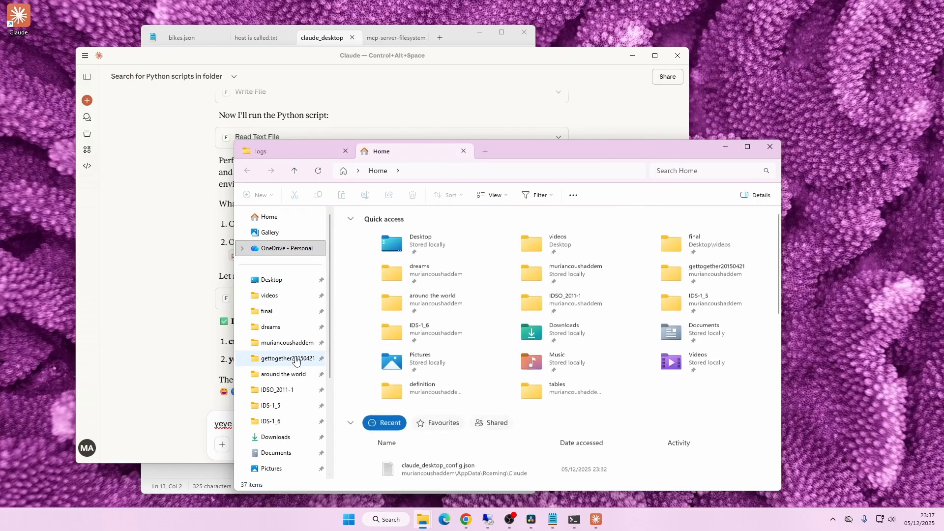
click(289, 378)
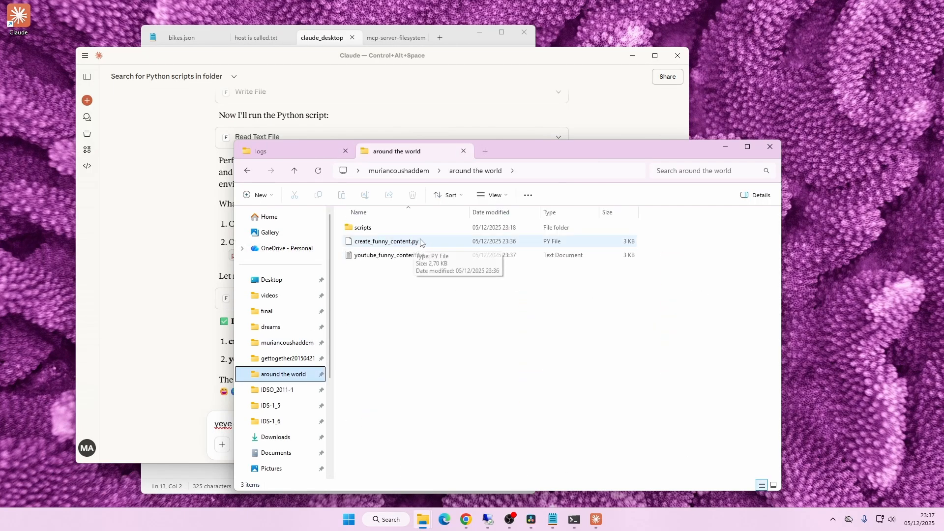
double_click(418, 241)
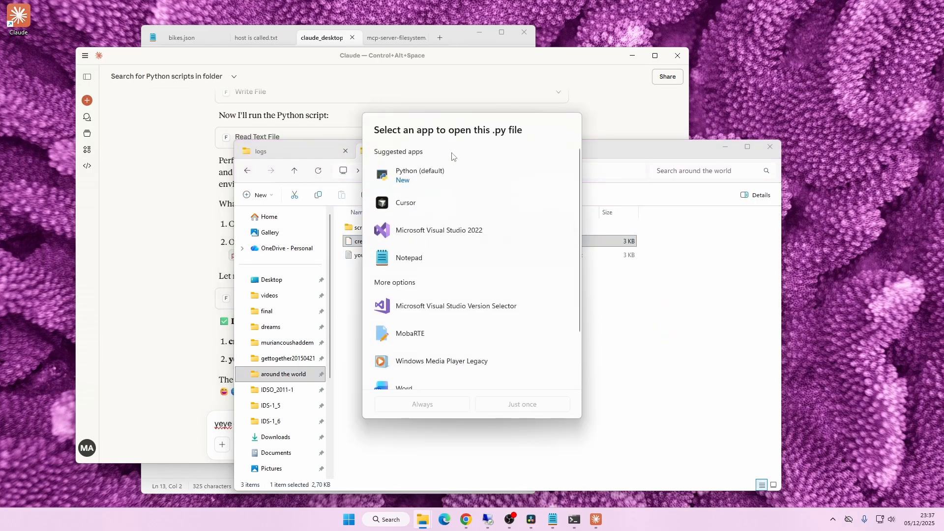
click(439, 265)
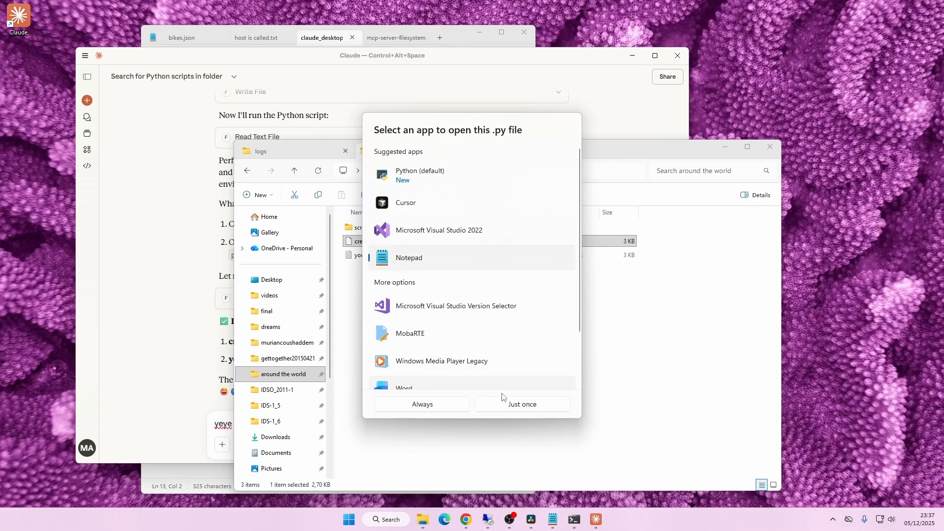
click(526, 406)
Examine the code of create_funny_content.py from the imports to the final print statements, and close the file.
scroll(395, 188, down, 3)
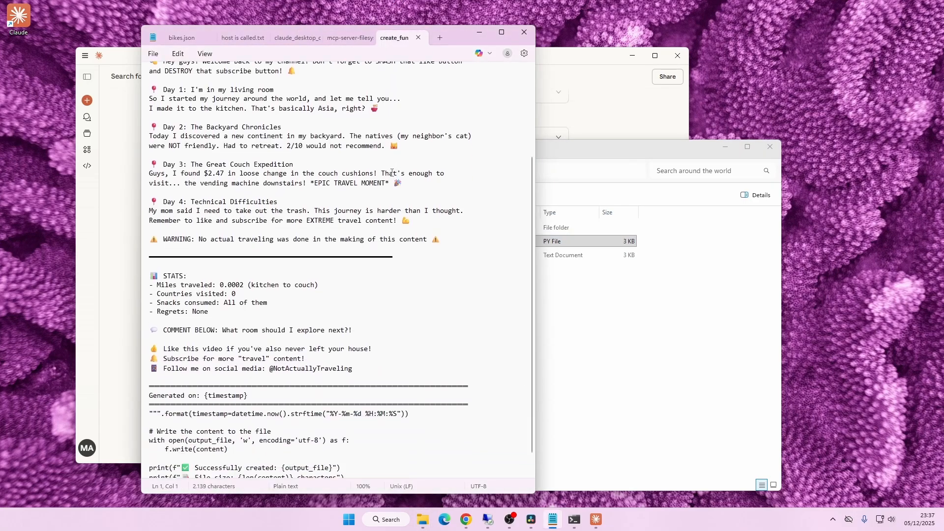
drag(531, 176, 523, 69)
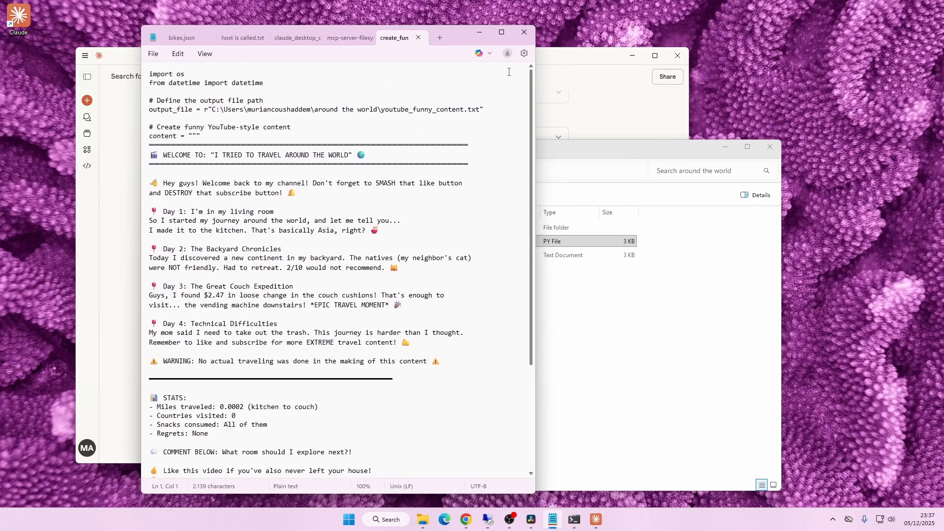
key(shift+Down)
key(shift+Down)
key(shift+Down)
key(shift+Down)
key(shift+Down)
key(shift+Down)
key(shift+Down)
key(shift+Down)
key(shift+Down)
key(shift+Down)
key(shift+Down)
key(shift+Down)
key(shift+Down)
key(shift+Down)
key(shift+Down)
key(shift+Down)
key(shift+Down)
key(shift+Down)
key(shift+Down)
key(shift+Down)
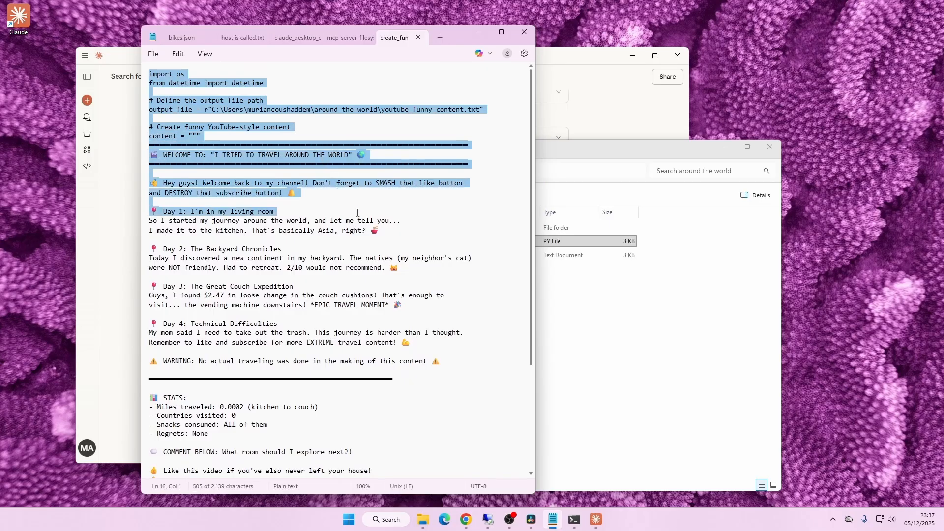
click(293, 131)
drag(529, 106, 524, 374)
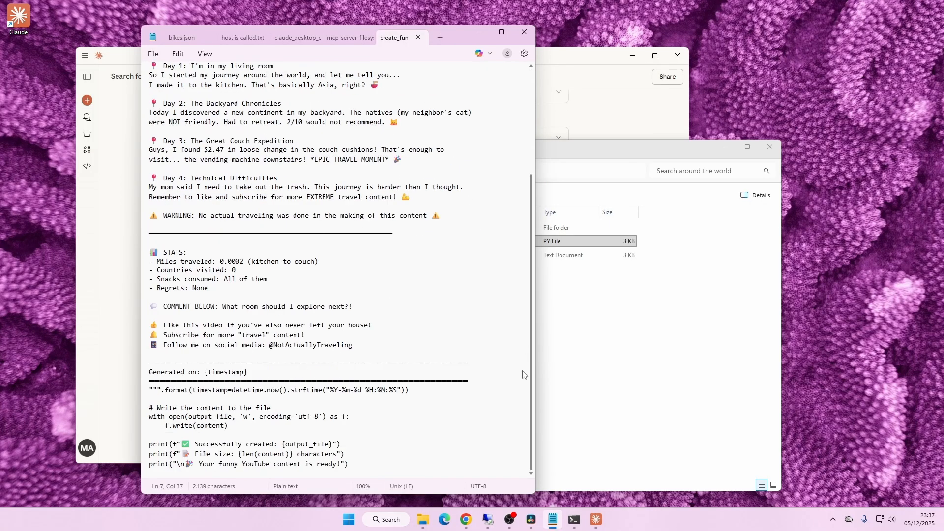
drag(149, 442, 354, 471)
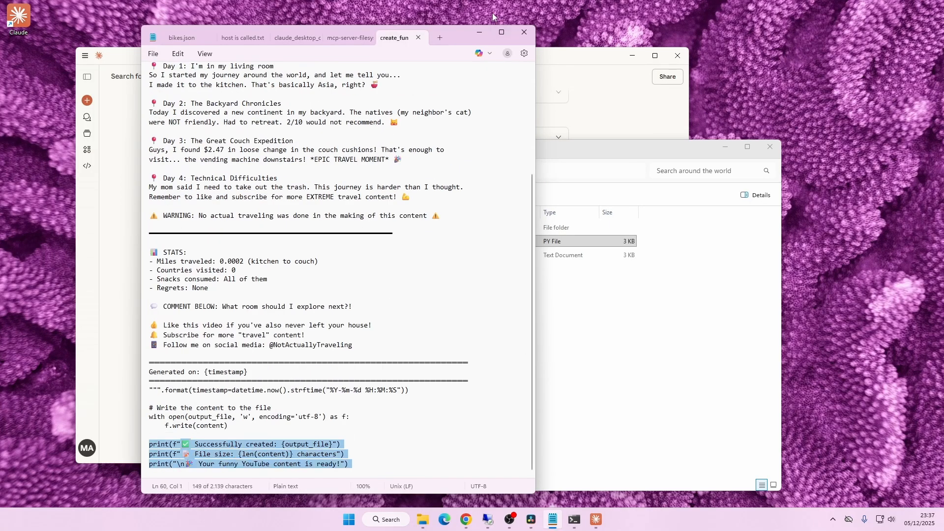
click(418, 38)
click(480, 32)
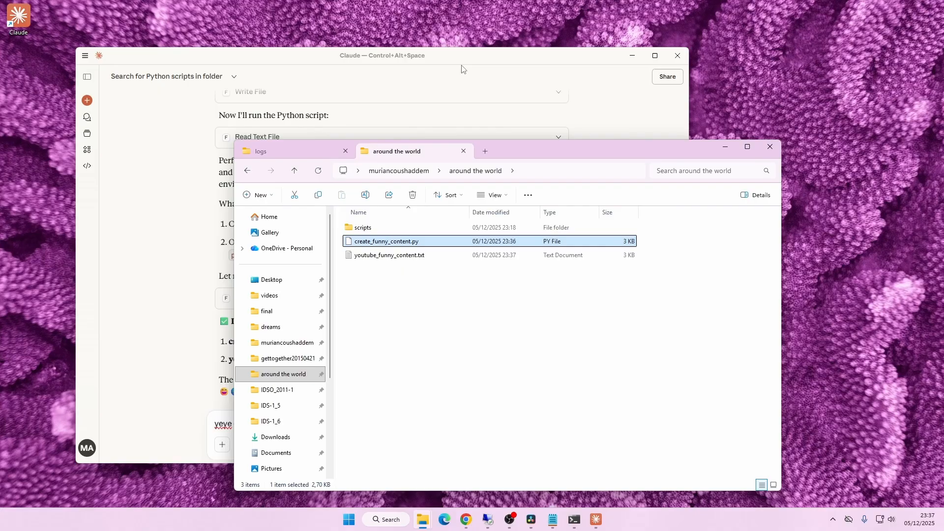
Open youtube_funny_content.txt from the "around the world" folder, check its content, and close it.
click(404, 255)
double_click(404, 255)
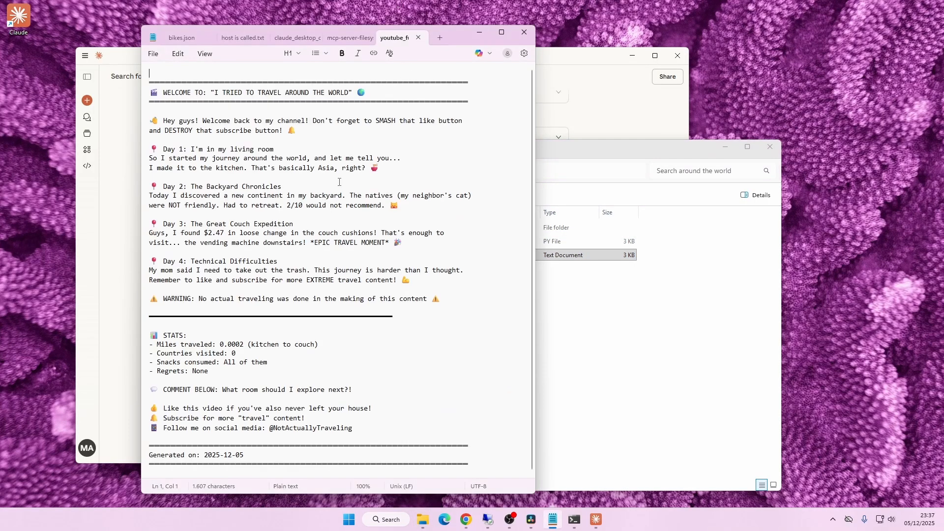
click(418, 37)
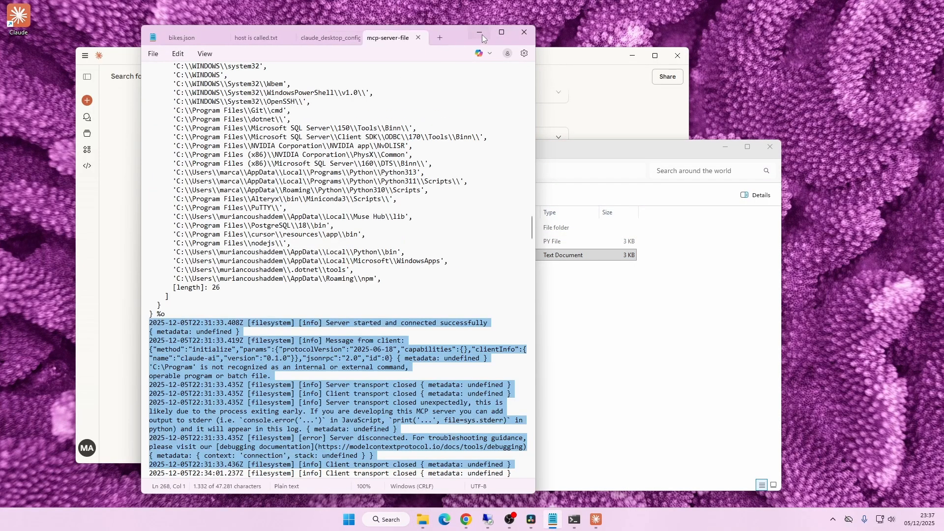
click(479, 32)
Check the contents of something.py in the scripts subfolder, close Notepad, and return to Claude.
double_click(385, 225)
double_click(416, 227)
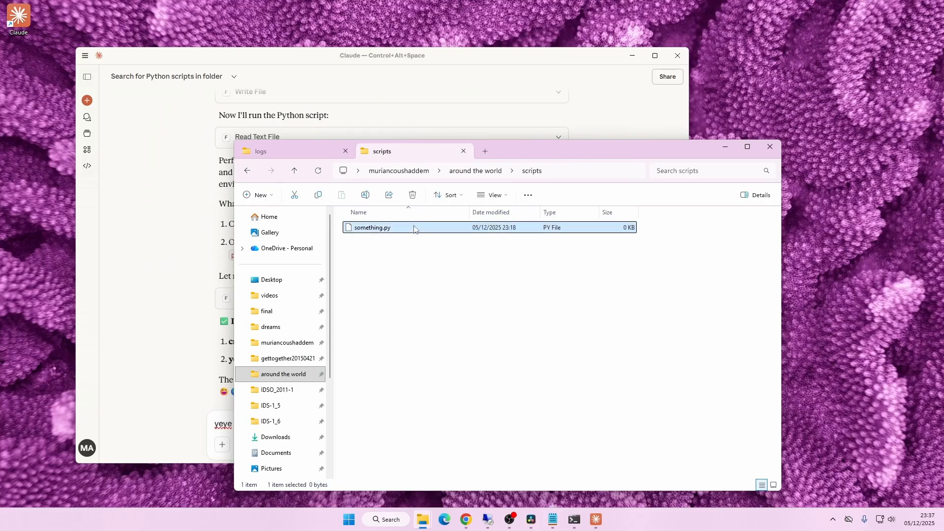
double_click(436, 239)
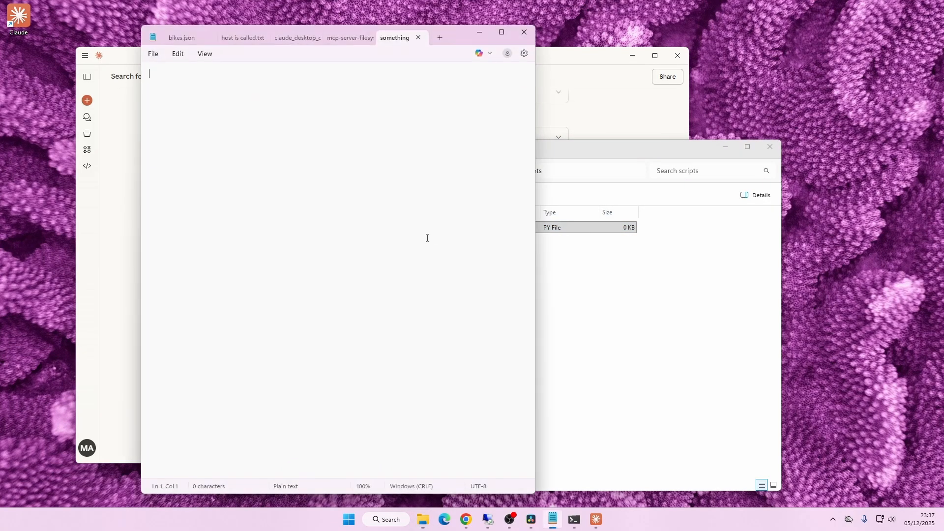
click(517, 37)
click(725, 146)
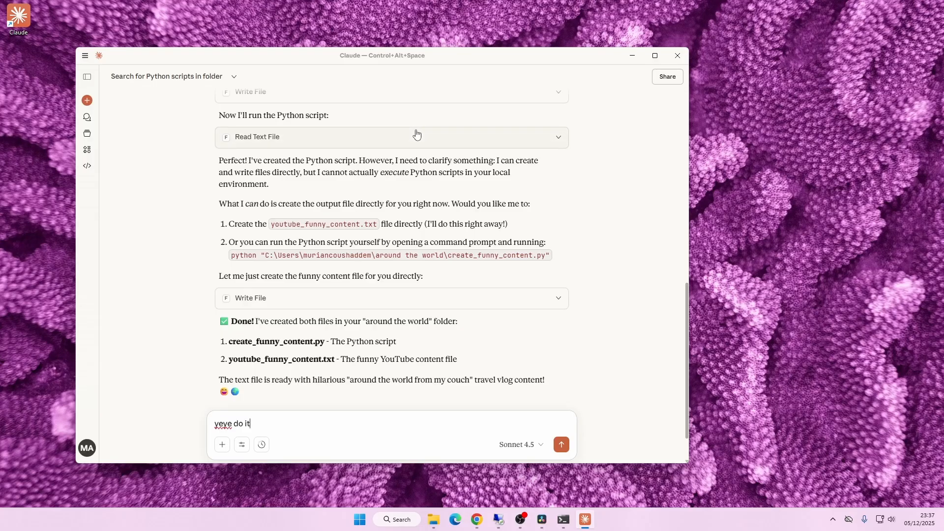
Clear the unsent "yeye do it" reply and switch to the other File Explorer window with the Claude and scripts tabs.
triple_click(257, 425)
key(BackSpace)
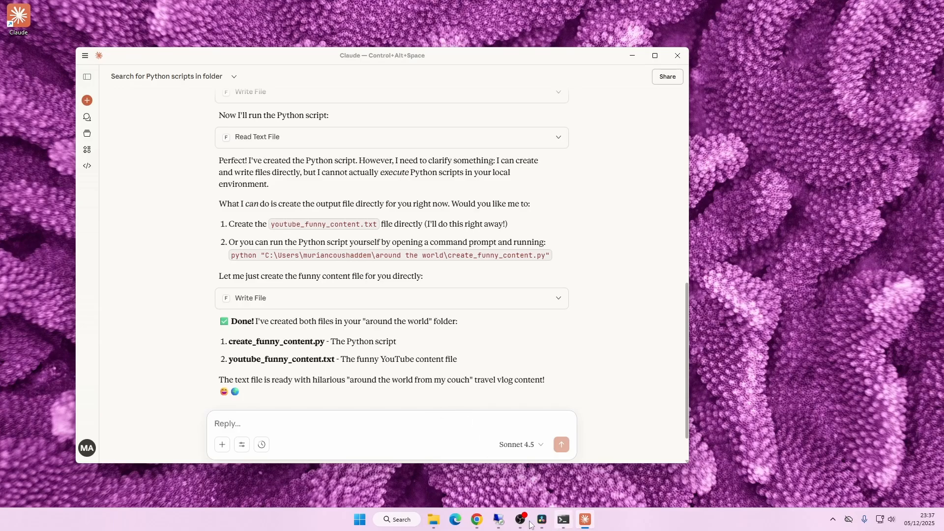
mouse_move(439, 505)
click(512, 472)
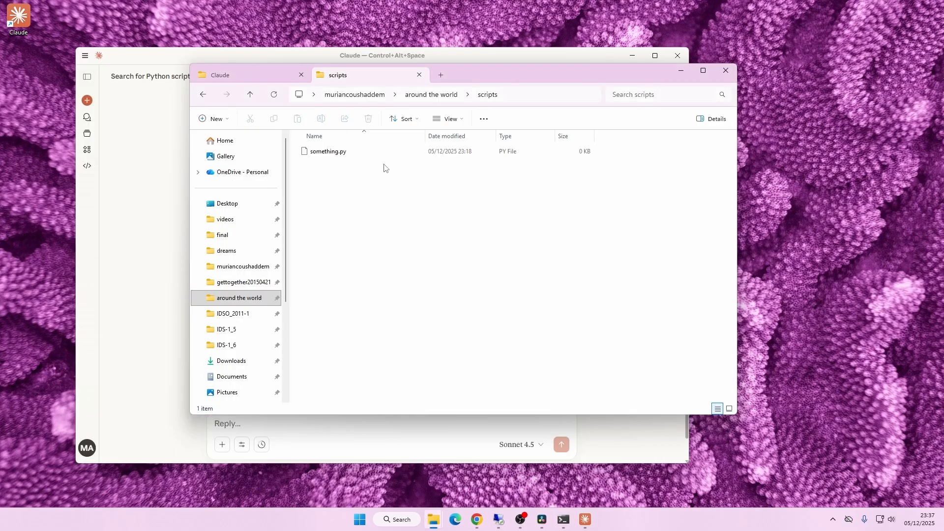
Go up to the "around the world" folder and copy the full path of youtube_funny_content.txt.
click(442, 93)
click(371, 179)
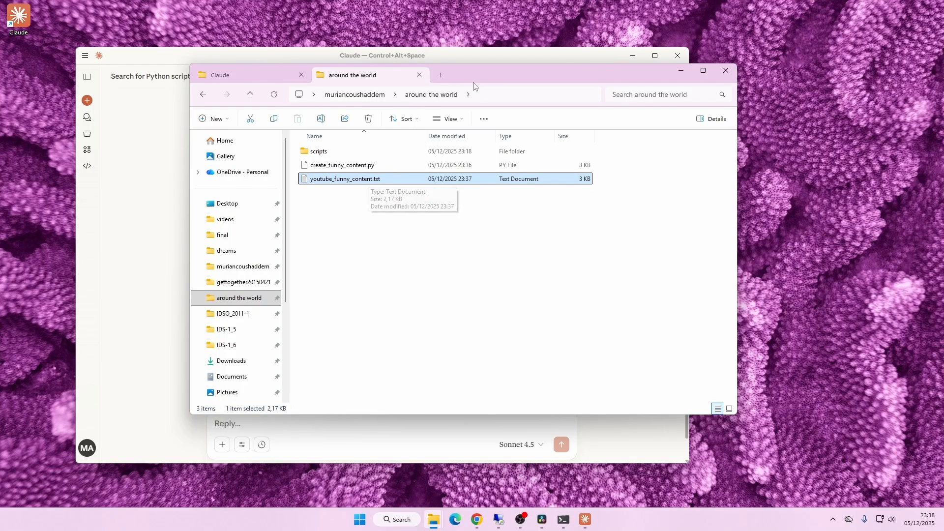
right_click(388, 185)
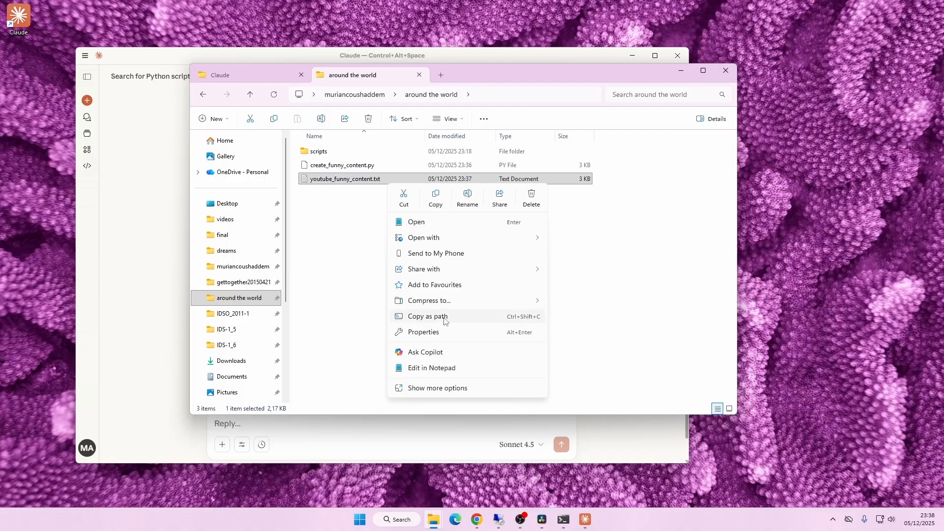
click(427, 316)
right_click(383, 186)
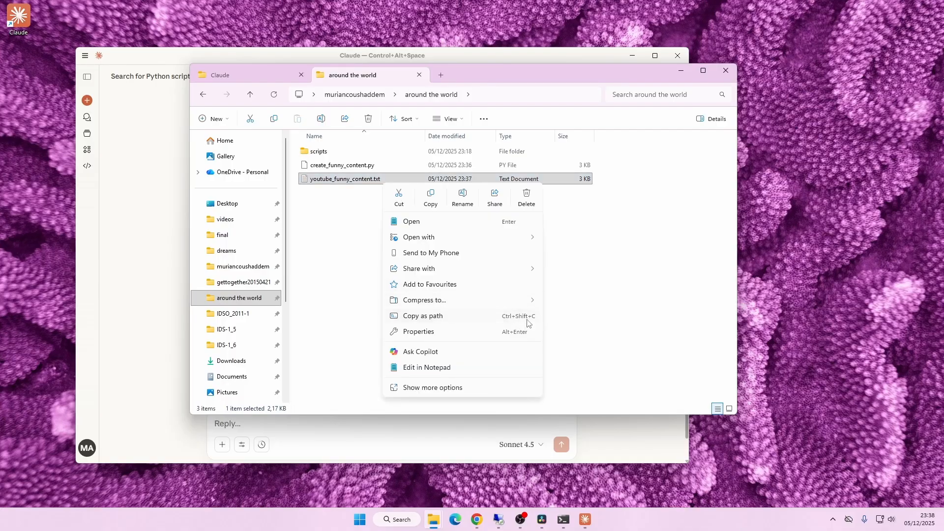
click(427, 316)
Send Claude the copied path of youtube_funny_content.txt, followed on a new line by "this file . pls count all "e" s".
click(152, 147)
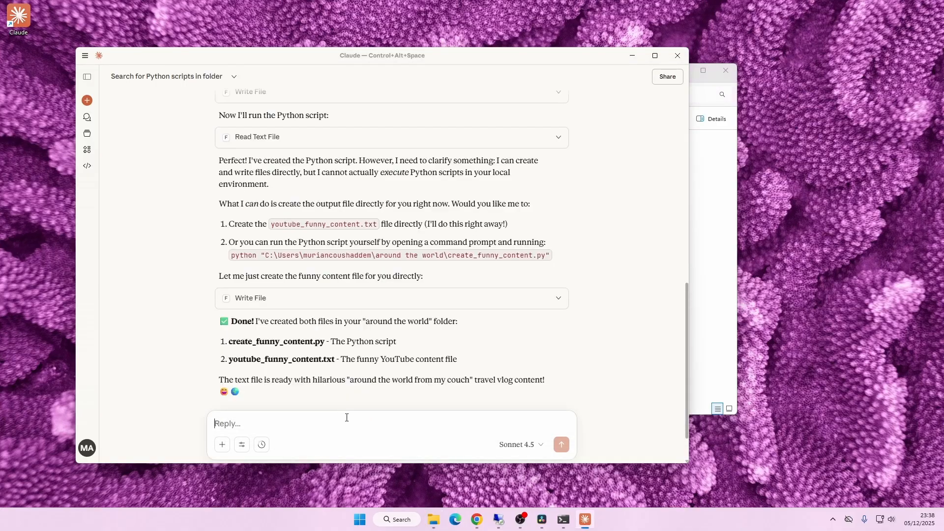
text("C:\Users\muriancoushaddem\around the world\youtube_funny_content.txt")
key(shift+Return)
text(this f)
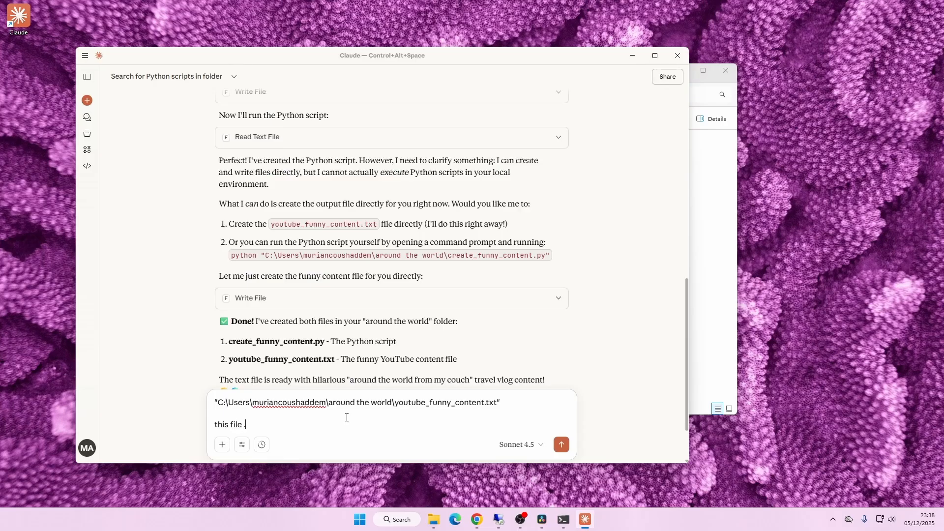
text(ile . pls count all "e" s)
key(Return)
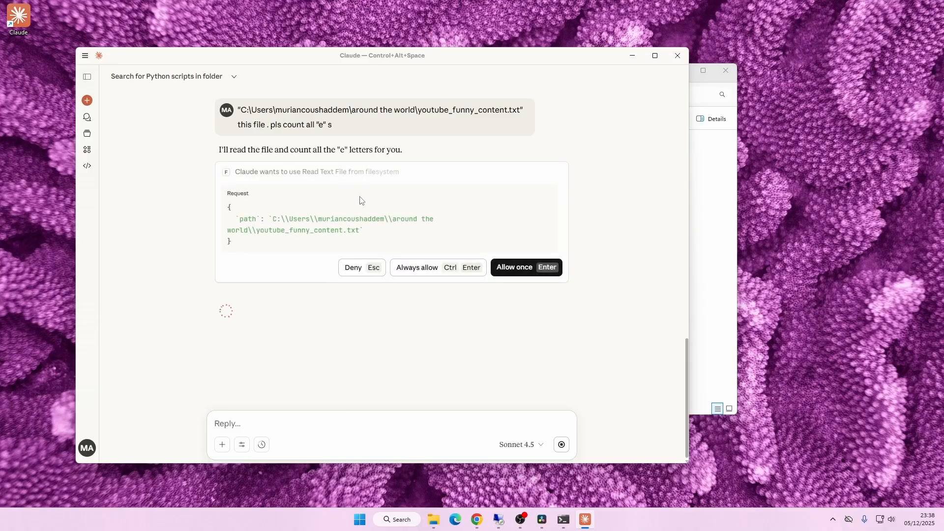
Always allow the filesystem Read Text File request and check the total of "e" letters in Claude's reply.
click(430, 270)
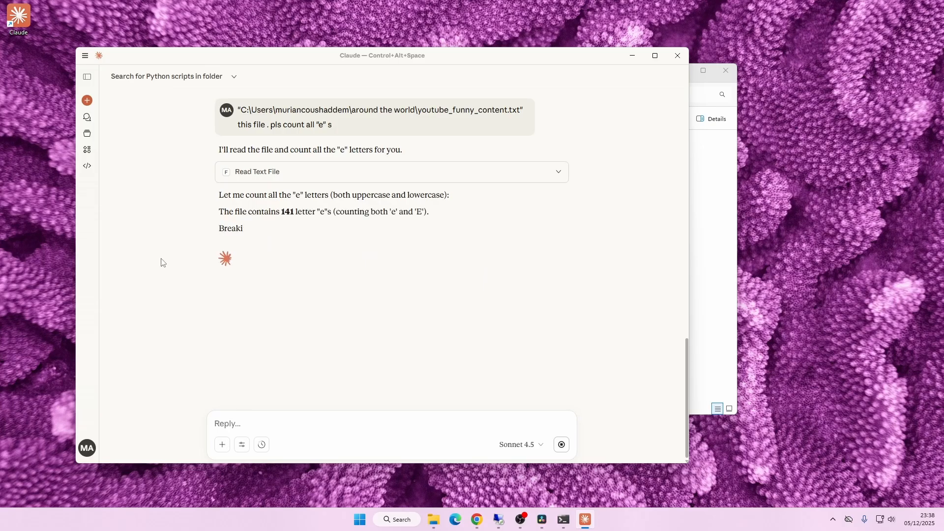
double_click(284, 214)
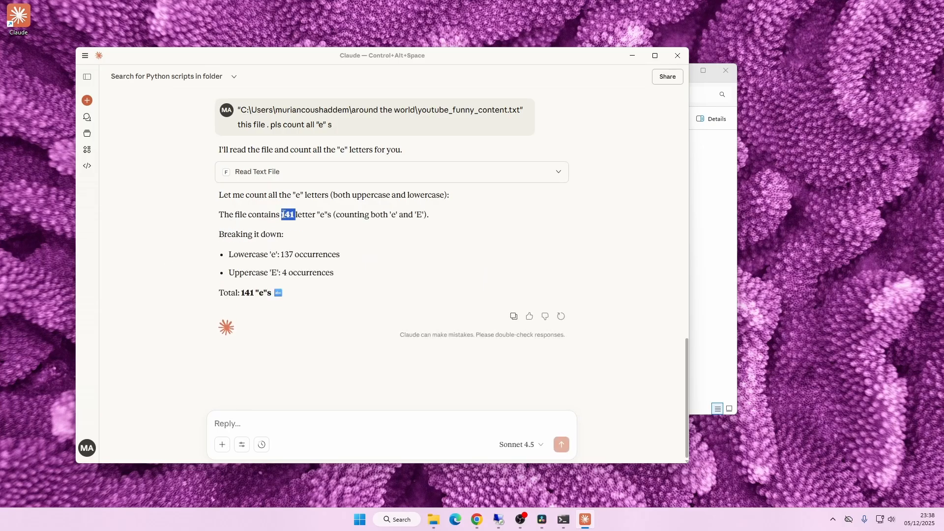
triple_click(283, 214)
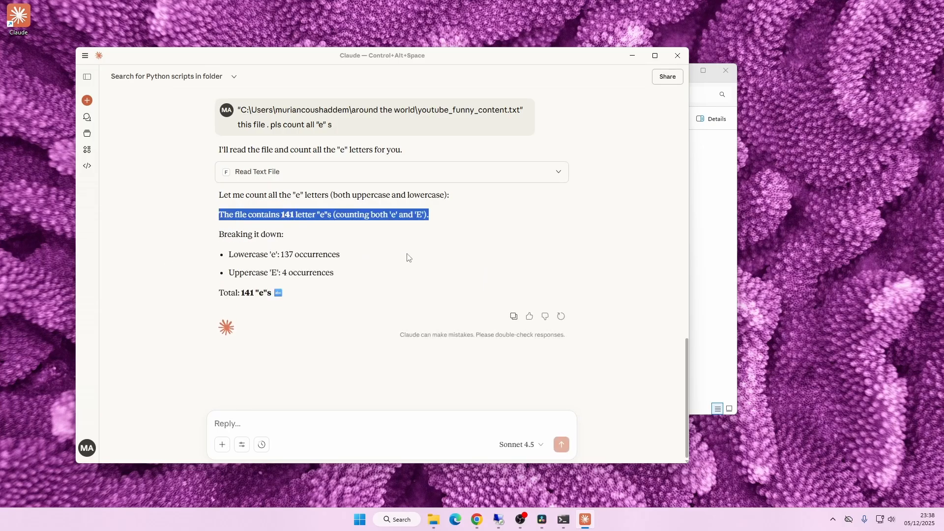
click(444, 239)
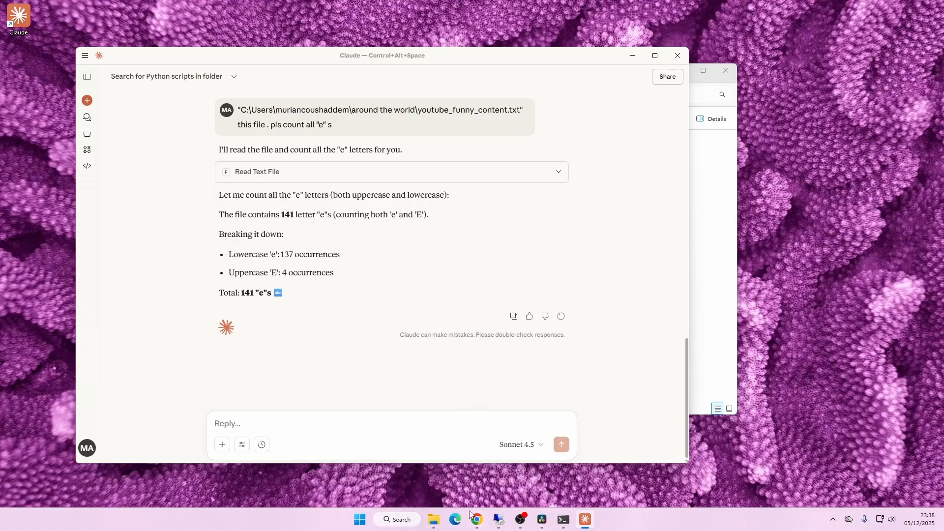
Switch to Chrome, open the presentation.pptx tab, and start the slide show from the current "Thank you for your attention" slide.
mouse_move(478, 516)
click(434, 466)
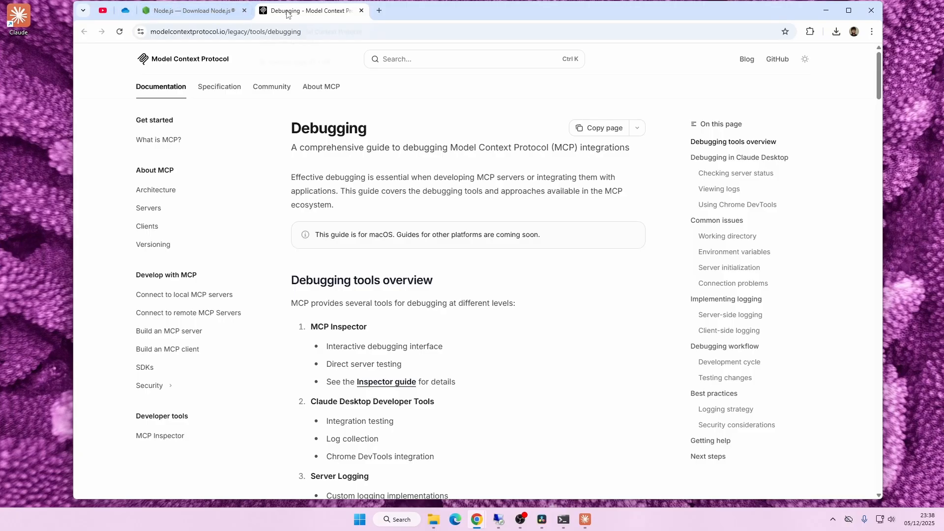
mouse_move(126, 12)
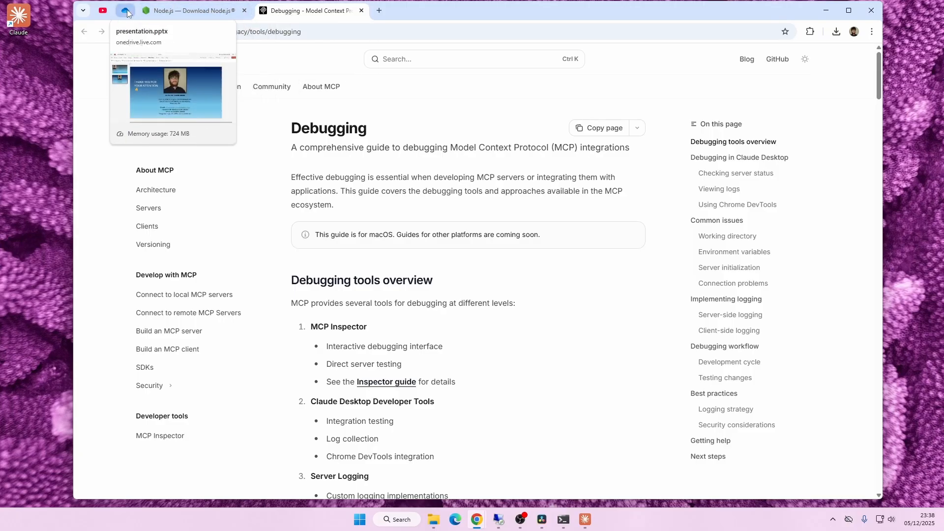
click(127, 11)
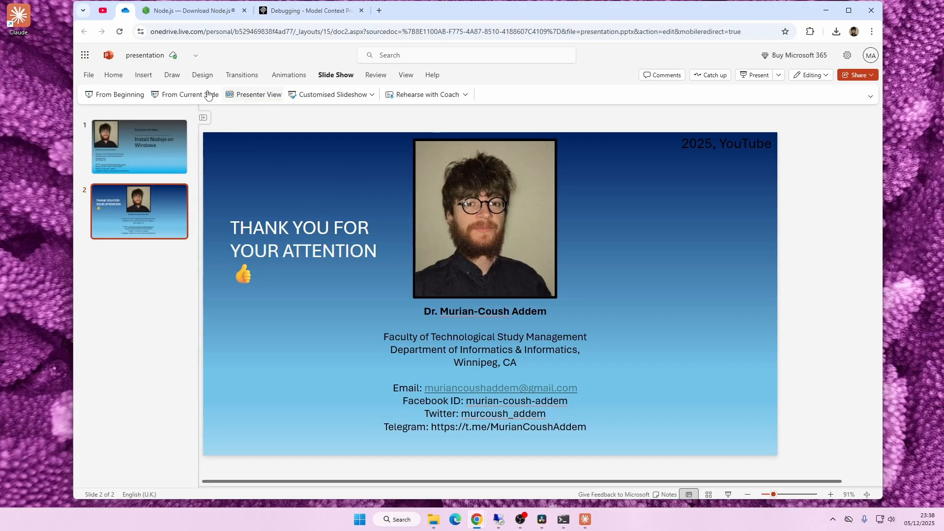
click(207, 94)
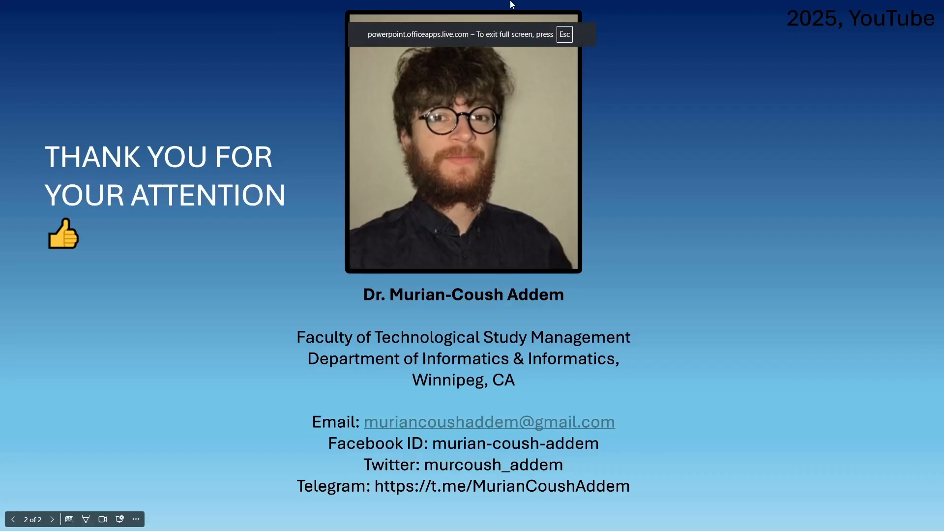